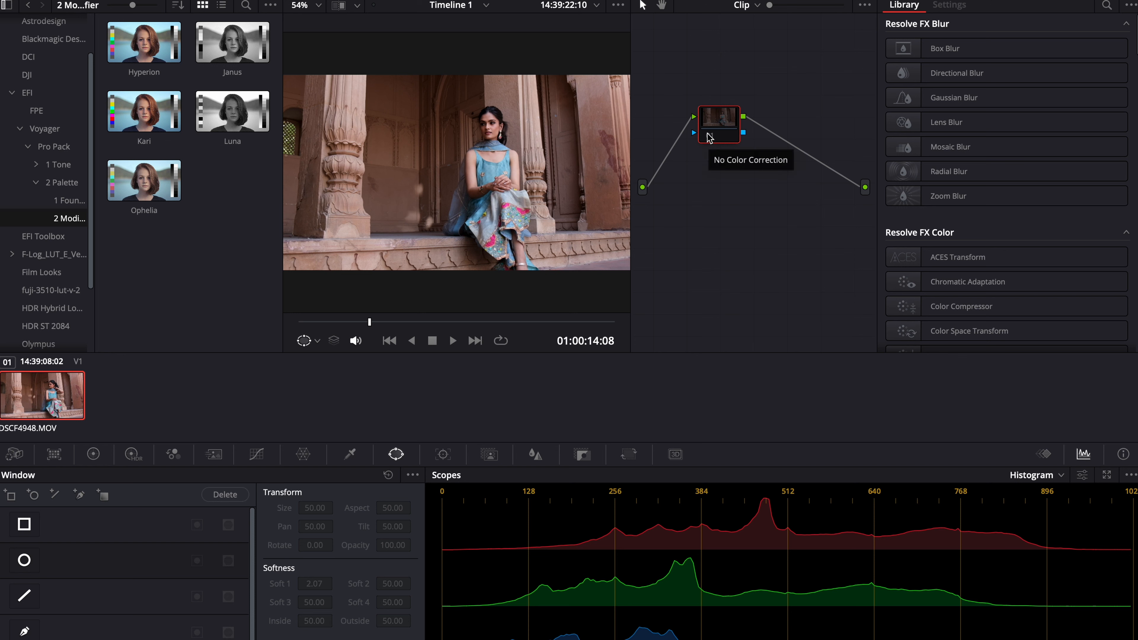
- Add two serial nodes after node 01 and adjust the position of the three-node chain in the graph
drag(709, 138, 700, 125)
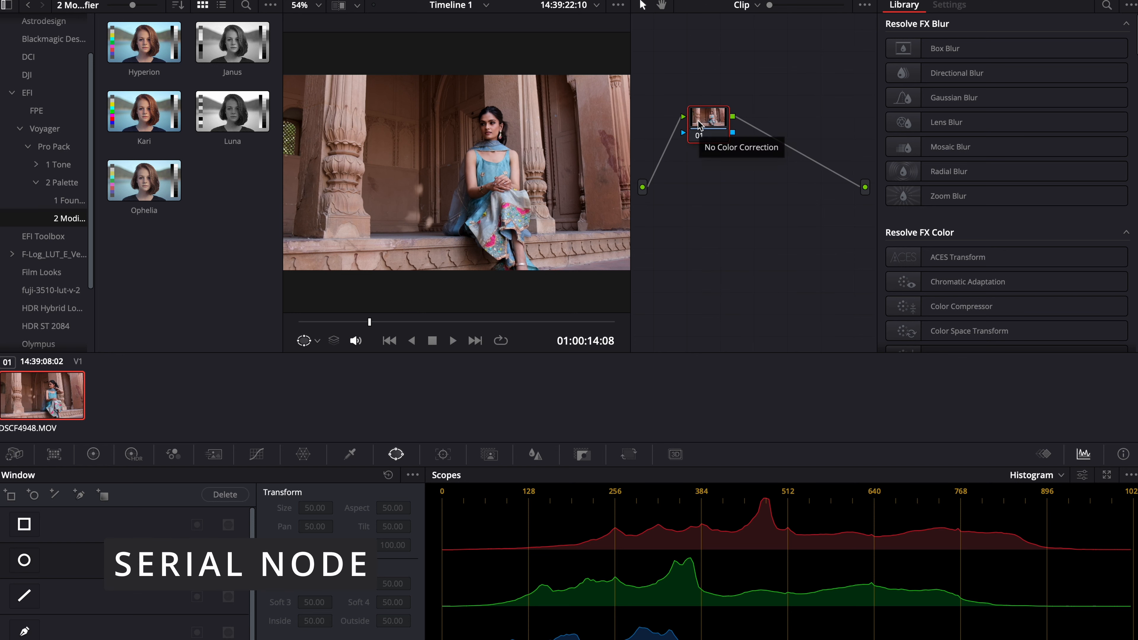
key(alt+s)
key(alt+s)
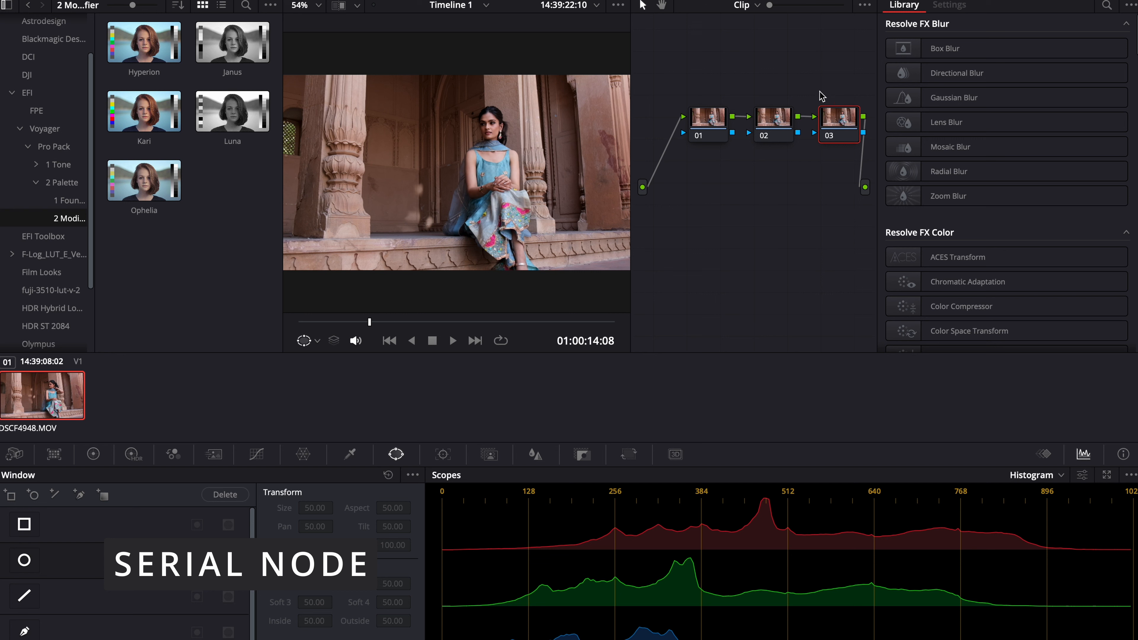
drag(774, 71, 760, 73)
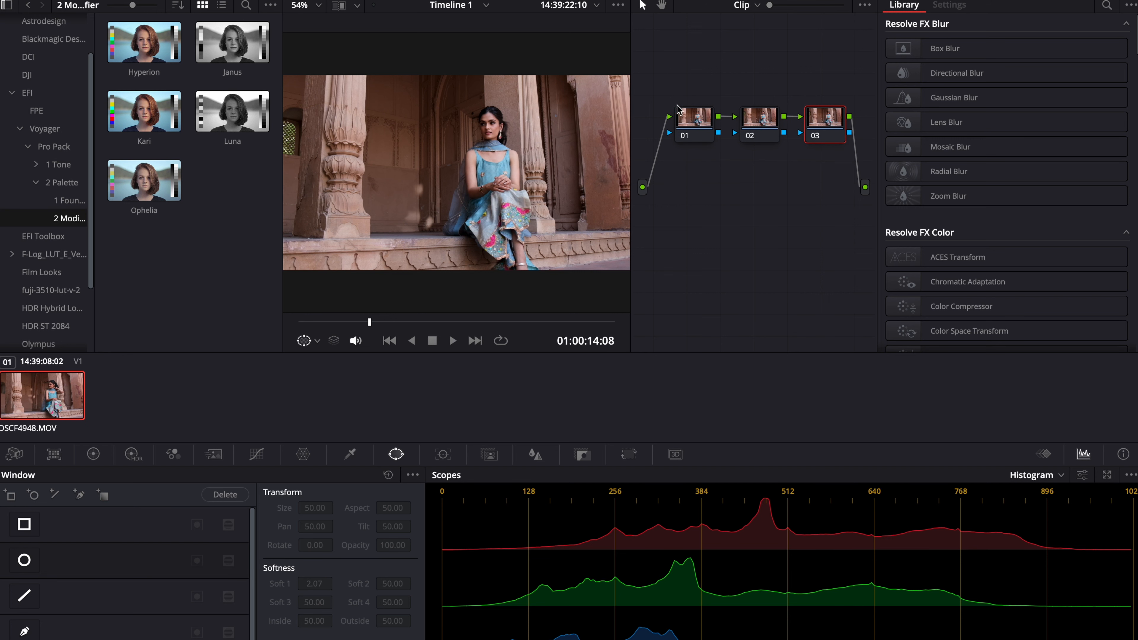
- Insert a serial node before the selected node 01 and arrange the two connected nodes in the graph
click(685, 115)
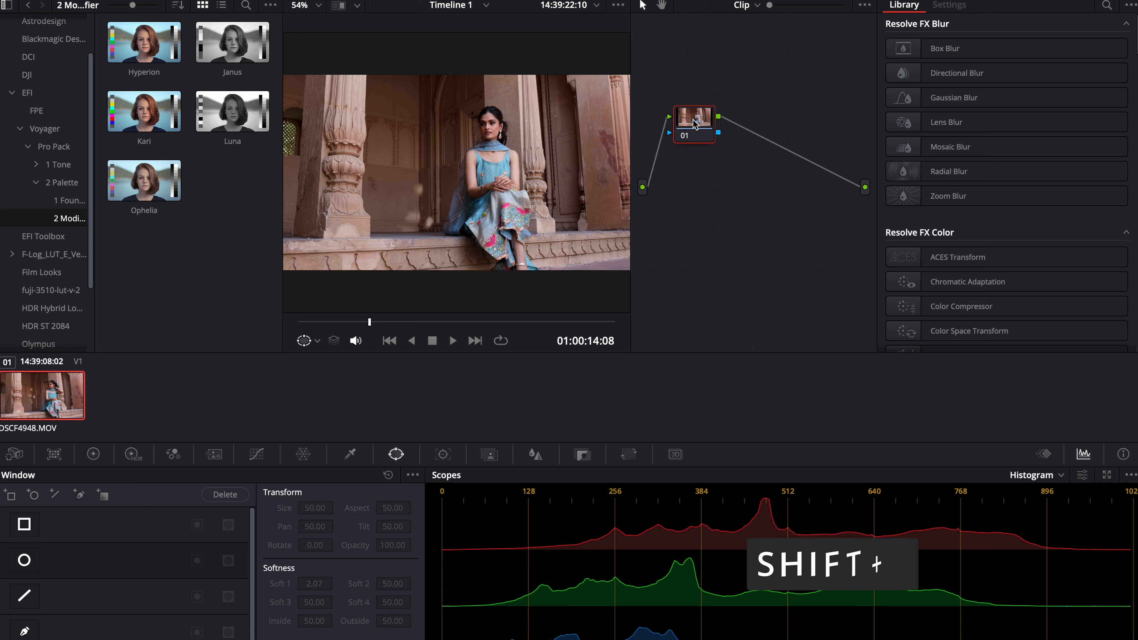
key(shift+s)
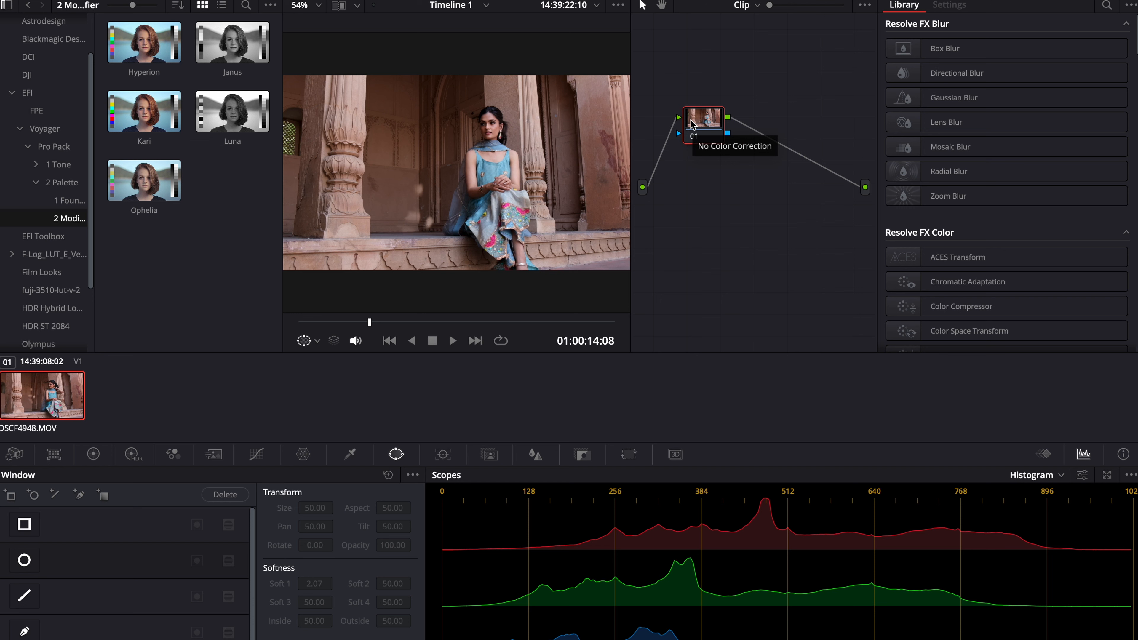
key(shift+s)
drag(705, 174, 732, 134)
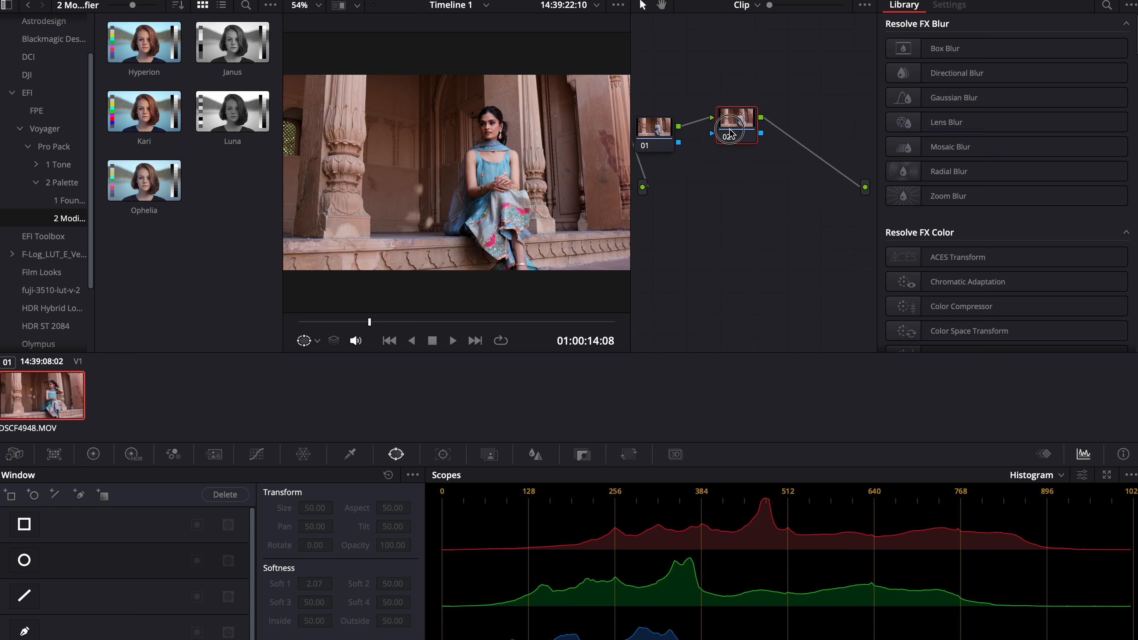
drag(657, 129, 665, 124)
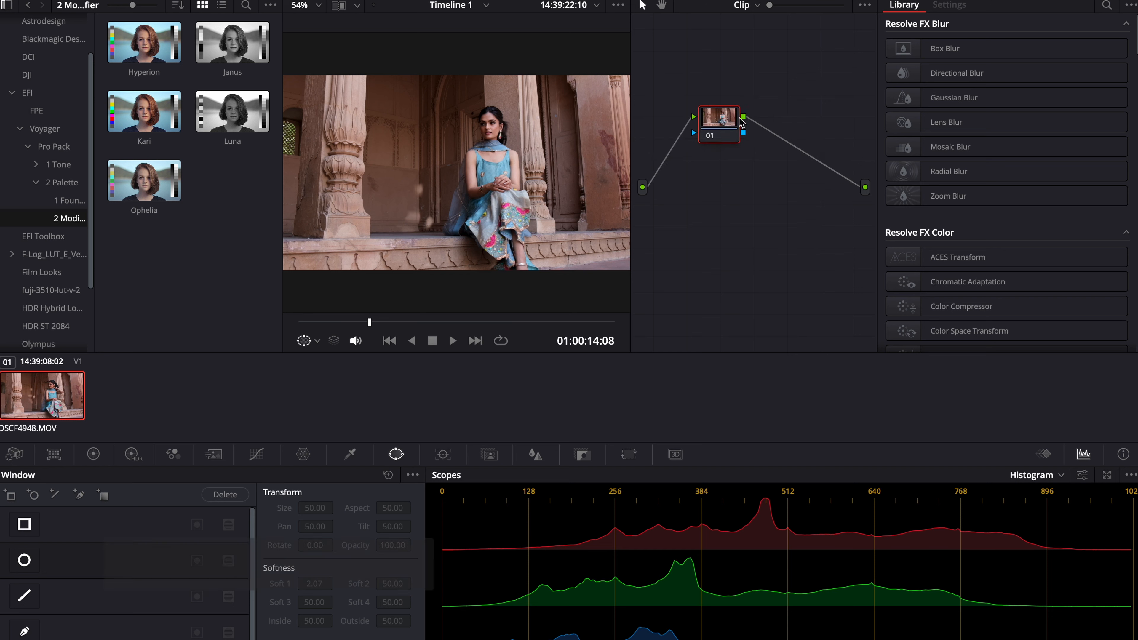
- Show the Hue Vs Hue curve for node 01 and try a slight hue shift in the cyan range
drag(731, 119, 713, 124)
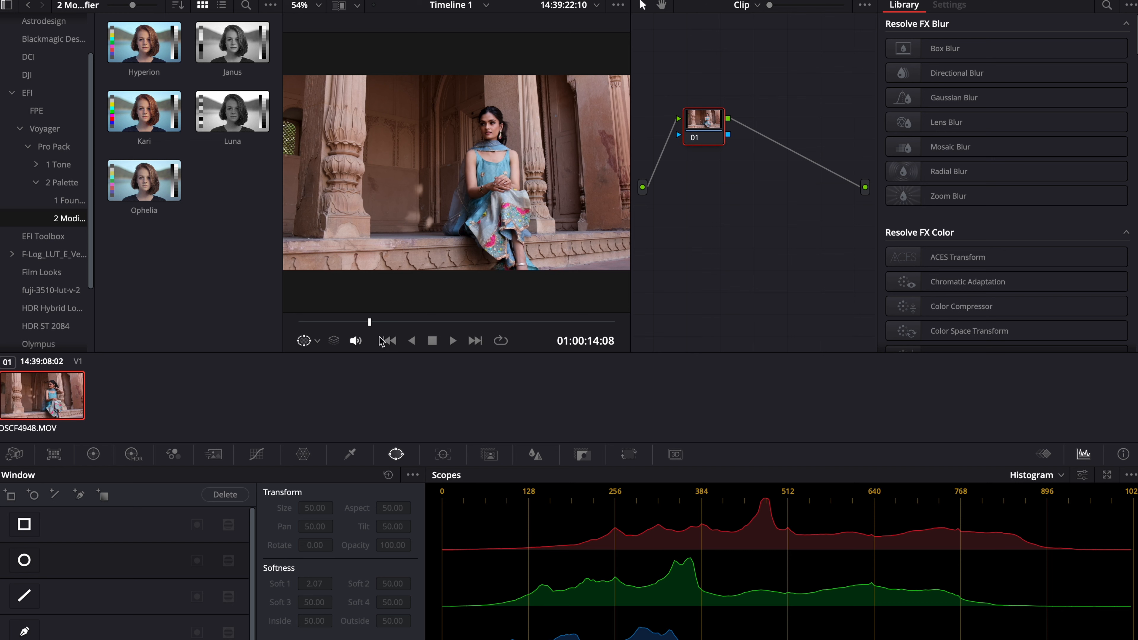
click(256, 454)
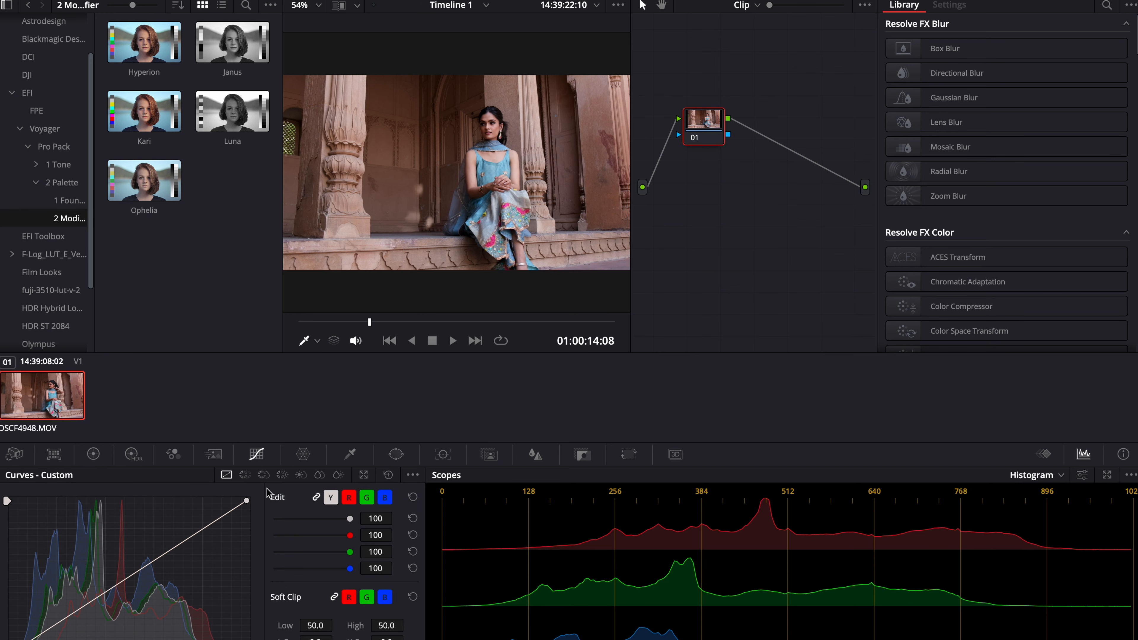
click(245, 475)
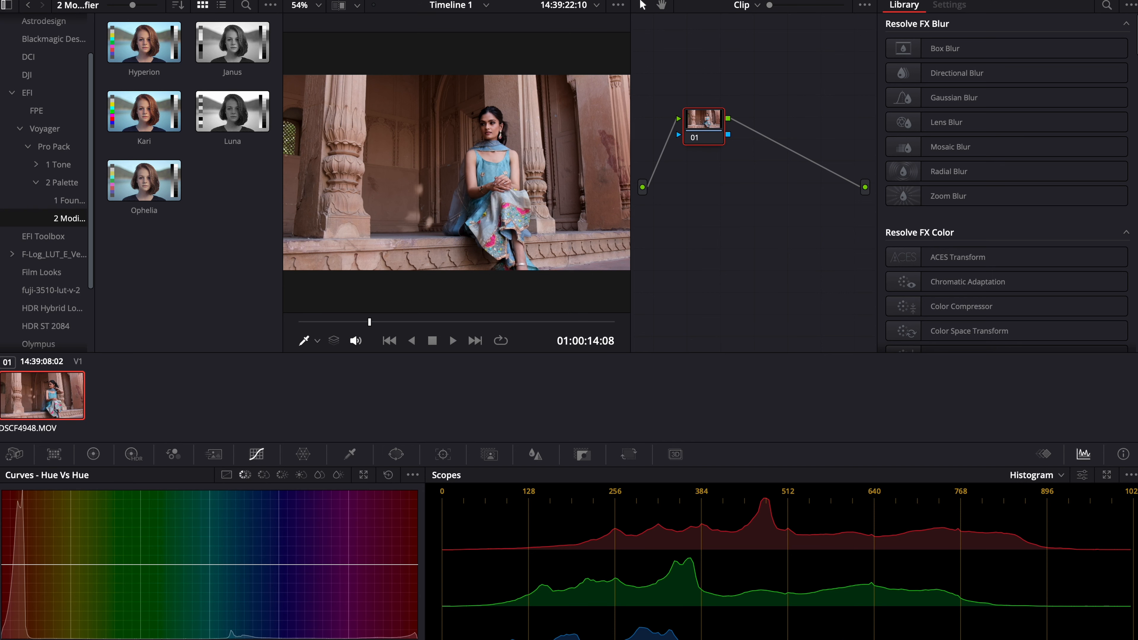
mouse_move(209, 565)
mouse_down()
mouse_move(209, 548)
mouse_move(209, 568)
mouse_up()
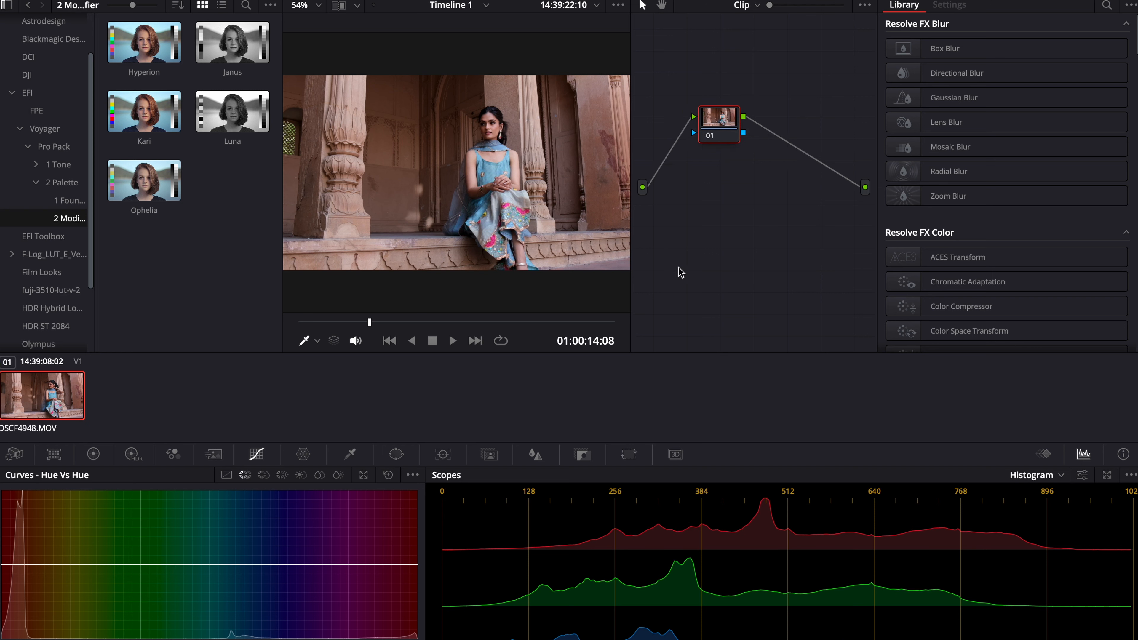
- Add two serial nodes after node 01 and select the whole three-node chain
key(alt+s)
key(alt+s)
drag(662, 169, 833, 119)
drag(686, 88, 829, 121)
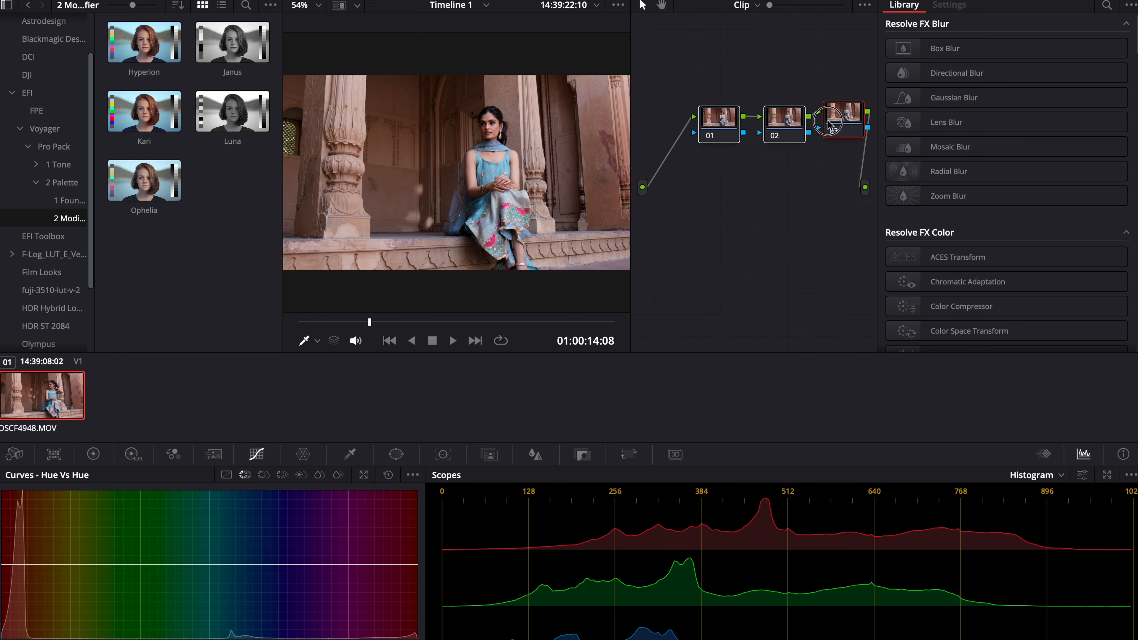
- Label the first node in the chain "exposure"
right_click(699, 133)
click(723, 162)
text(ex)
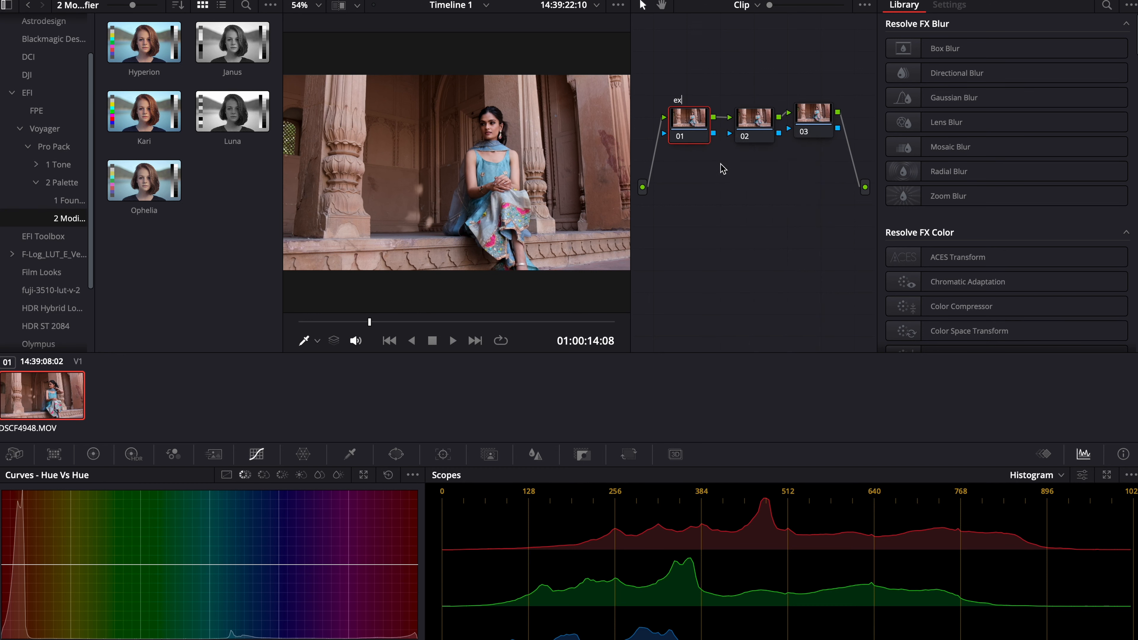
text(posure)
key(Return)
- Label the second node in the chain "contrast"
right_click(762, 117)
click(781, 143)
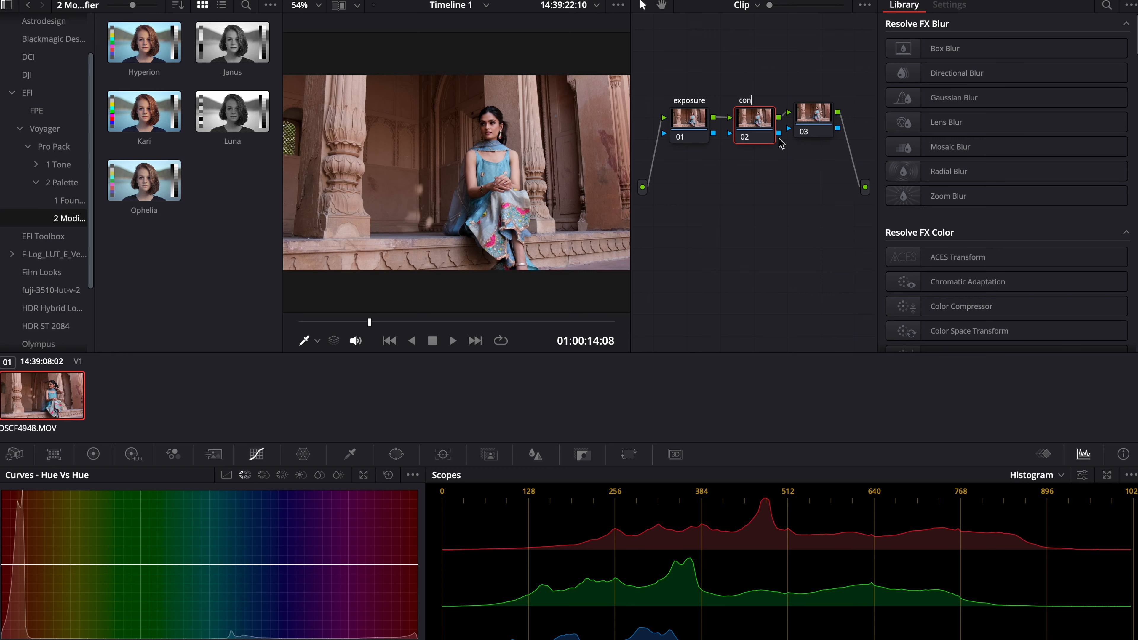
click(801, 128)
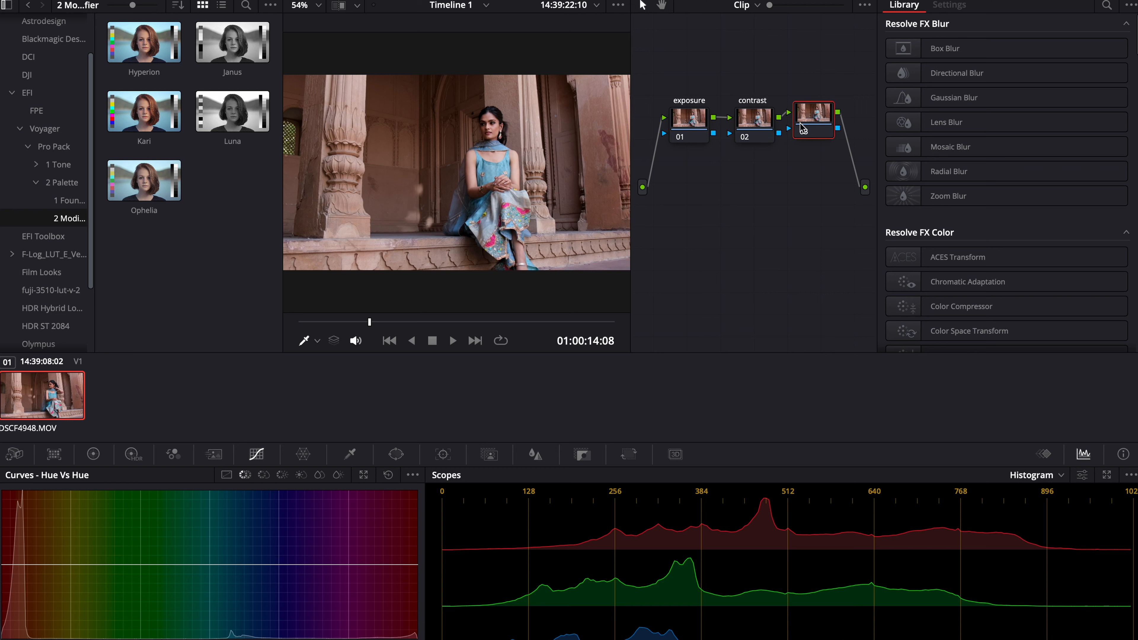
- Label the third node "balance" and reposition the labelled nodes in the graph
right_click(806, 116)
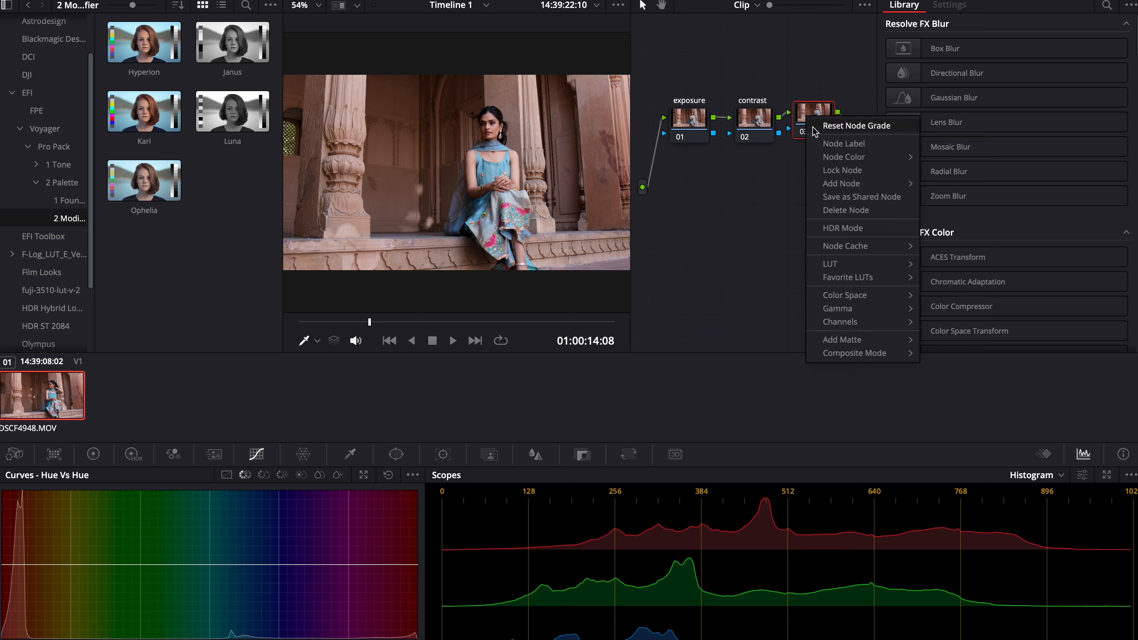
click(820, 142)
text(balance)
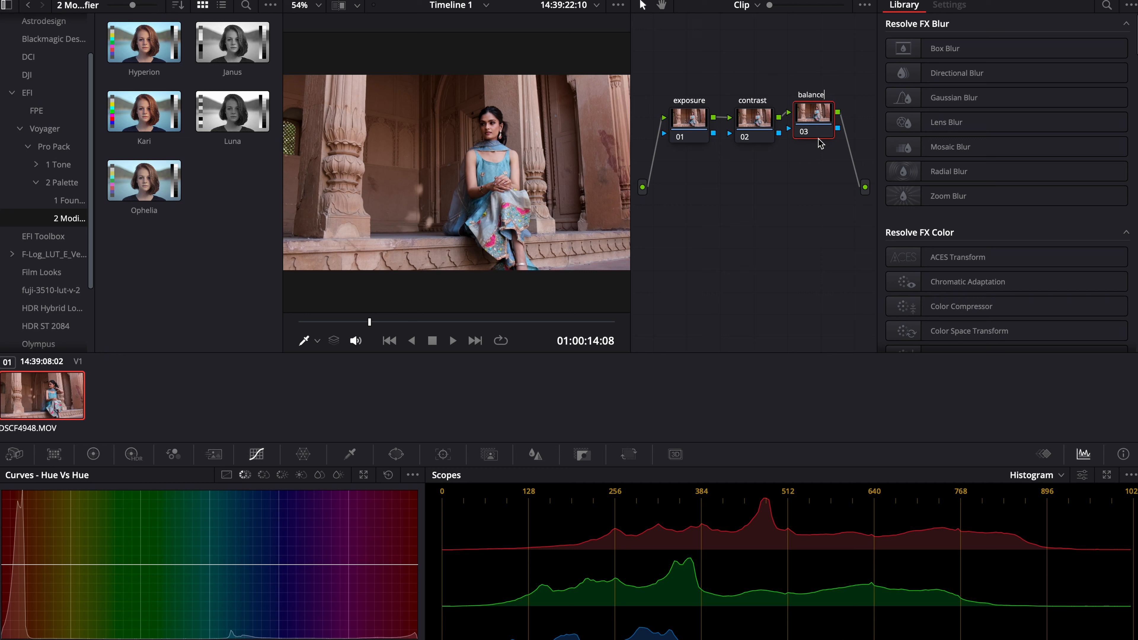
click(853, 218)
drag(657, 84, 813, 125)
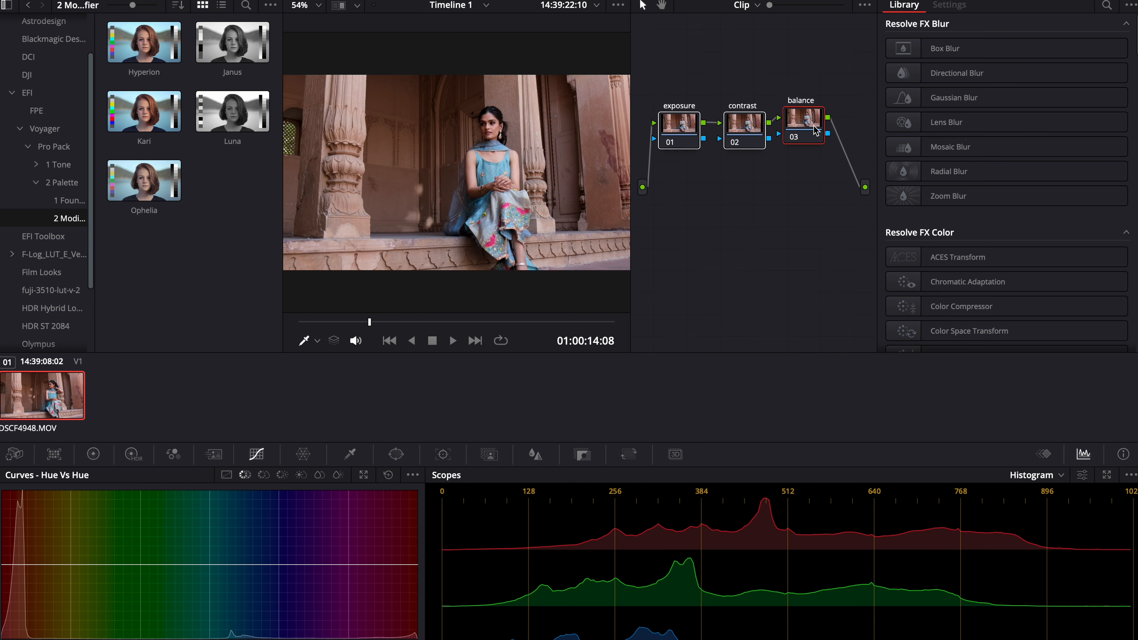
click(792, 205)
- Brighten the image on the exposure node by raising the Global exposure in the HDR color wheels
click(687, 132)
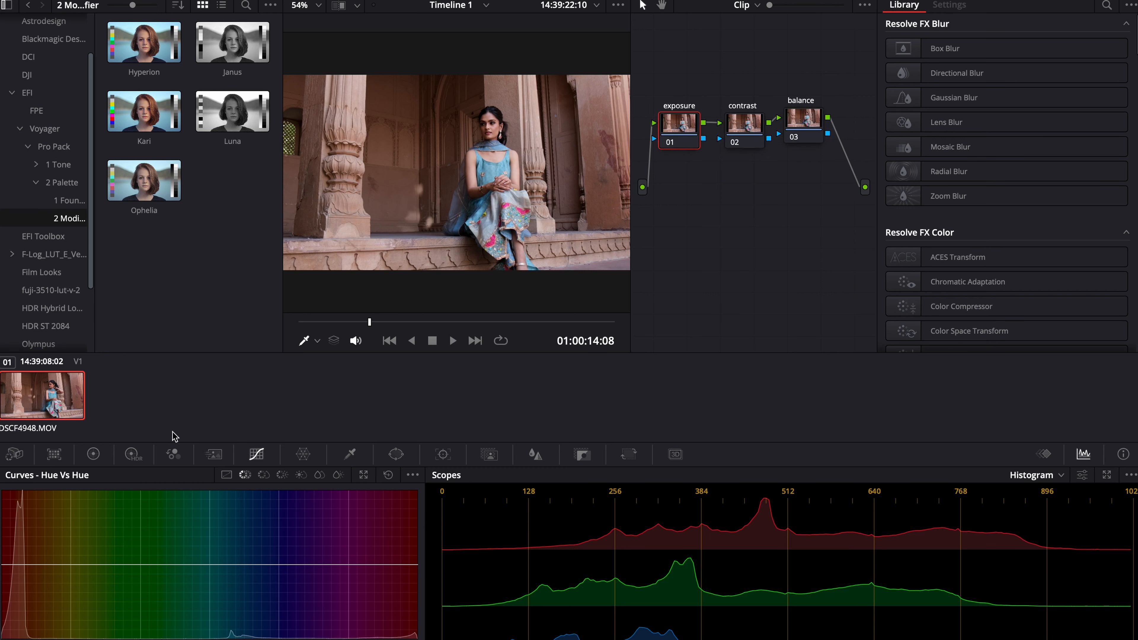
click(134, 454)
drag(339, 618, 339, 618)
- On the contrast node, set the contrast in the primaries color wheels to 1.136
click(752, 134)
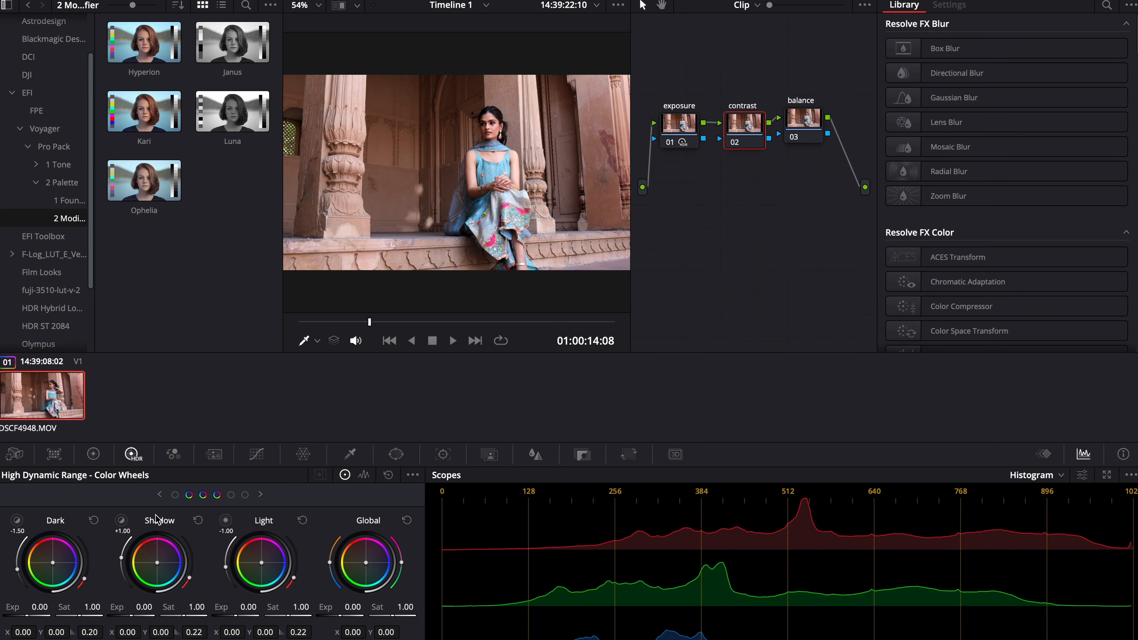
click(93, 454)
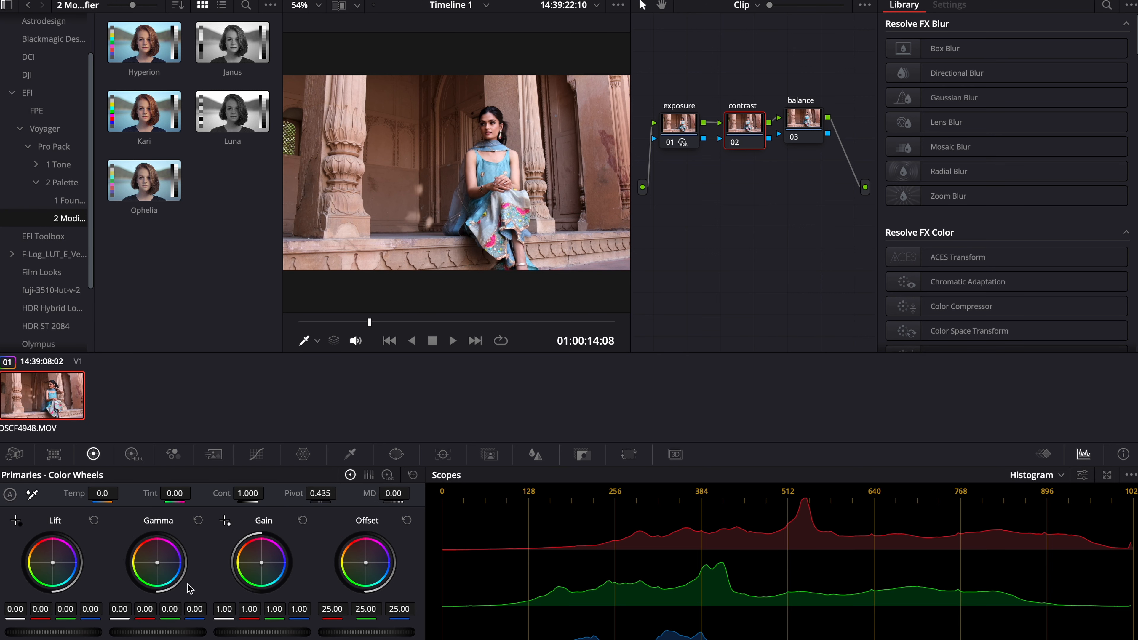
drag(224, 498, 225, 496)
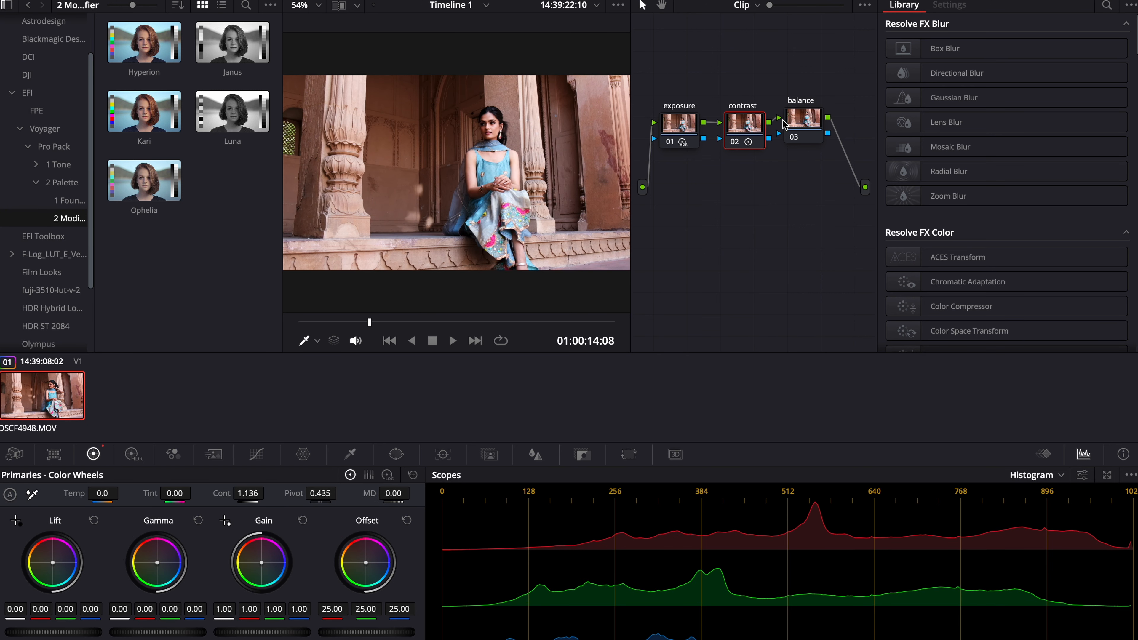
- Warm the image on the balance node by shifting the Offset wheel to red 30.18, green 23.79 and blue 17.97
click(784, 125)
drag(366, 563, 345, 537)
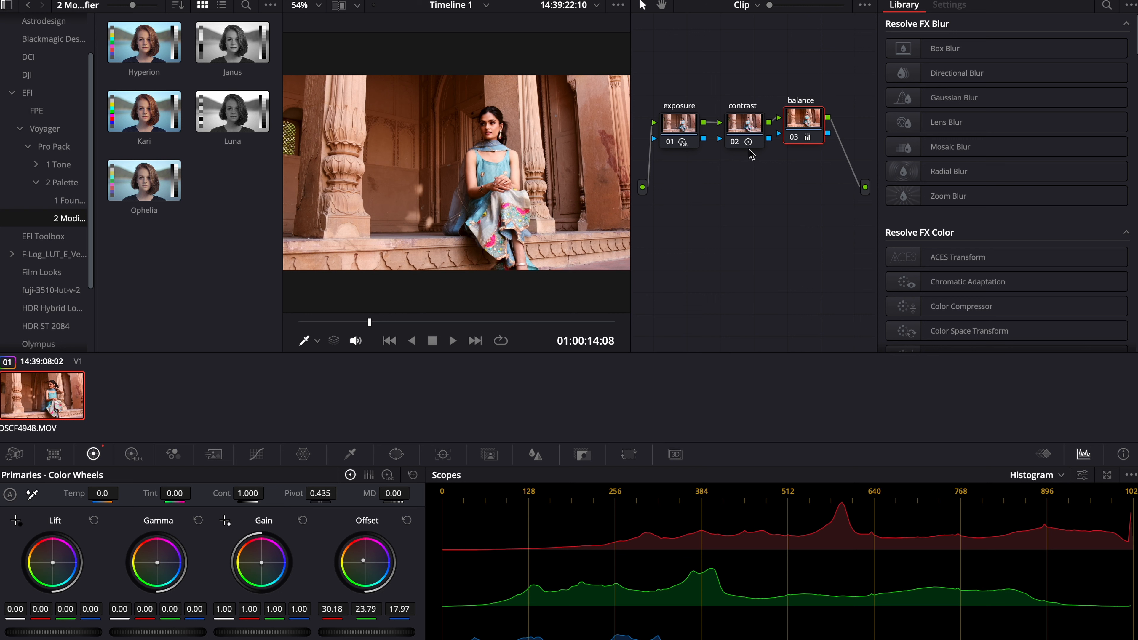
key(alt+s)
drag(667, 172, 847, 134)
key(Delete)
- Add a parallel node to the balance node, feed it directly from the source, and place it below the serial chain
key(alt+p)
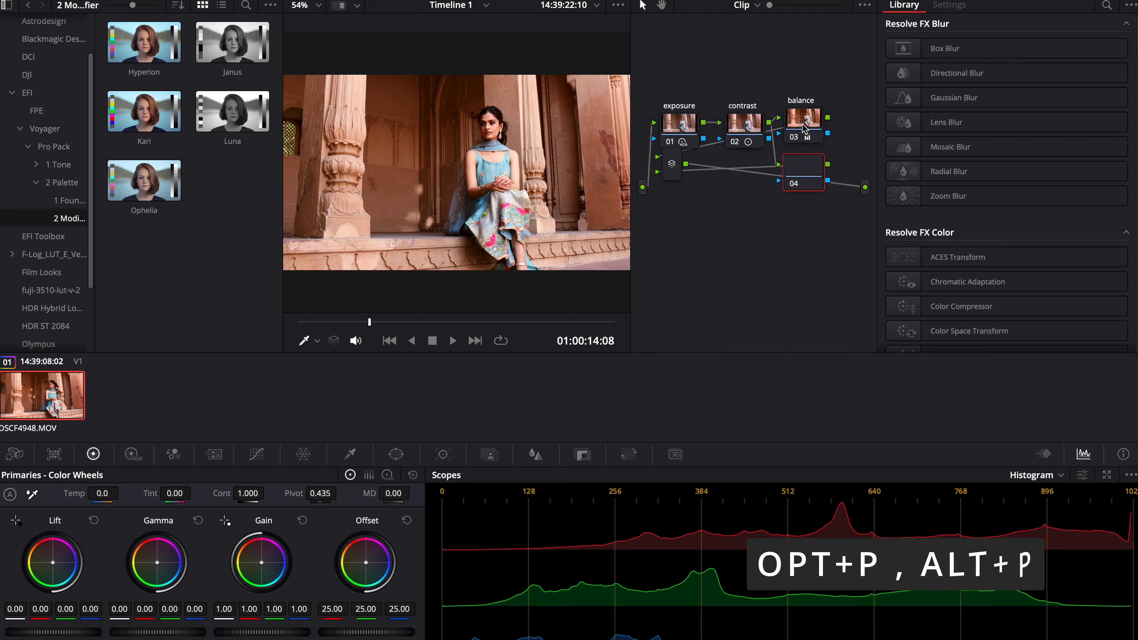
drag(673, 166, 643, 187)
click(776, 153)
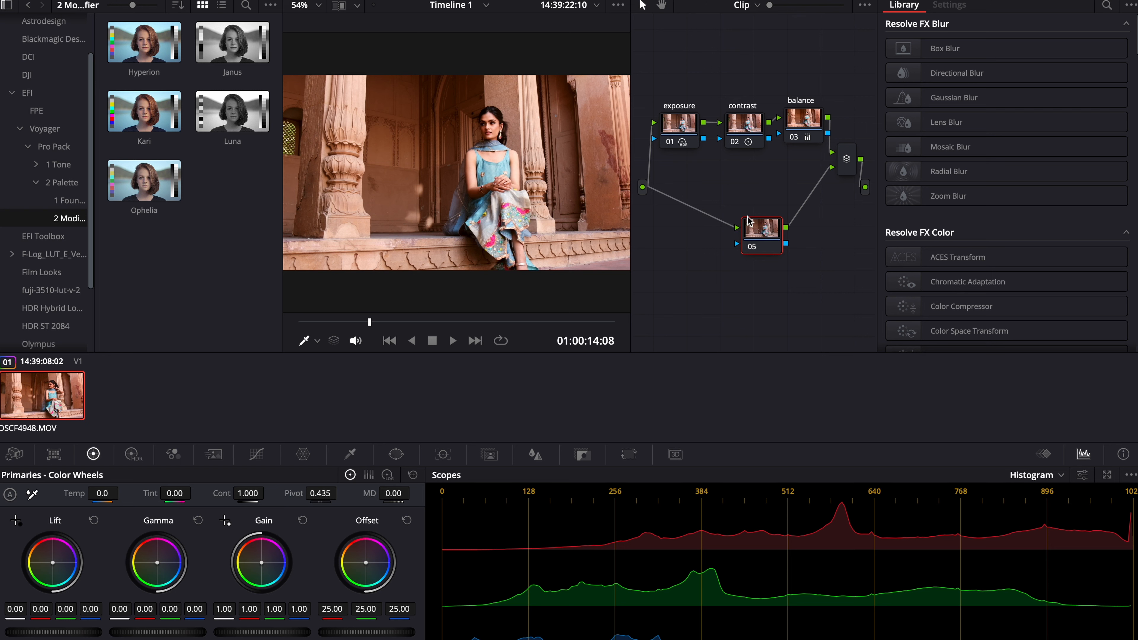
drag(760, 248, 731, 236)
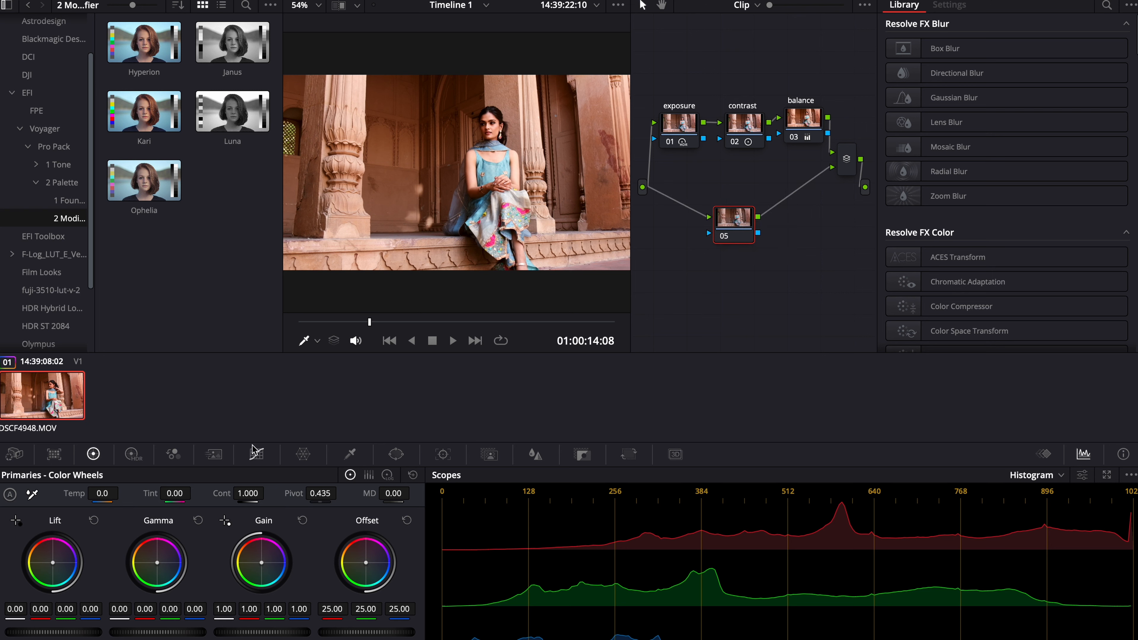
- On the parallel node, raise the cyan point of the Hue Vs Hue curve to turn the blue dress green, and reposition the node slightly
click(256, 454)
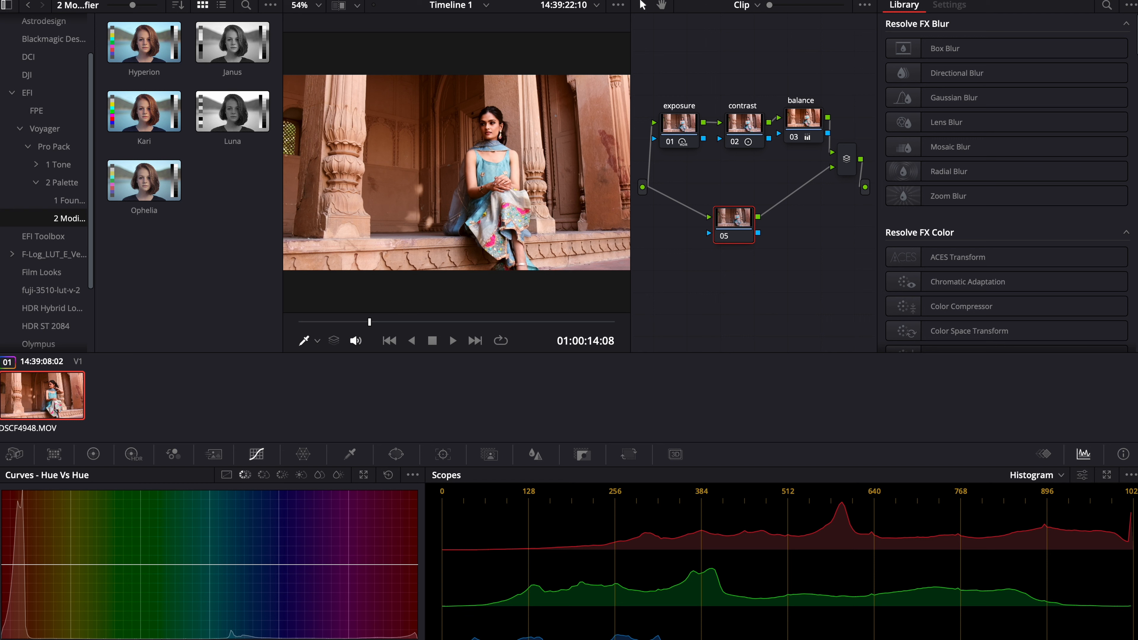
drag(209, 564, 209, 537)
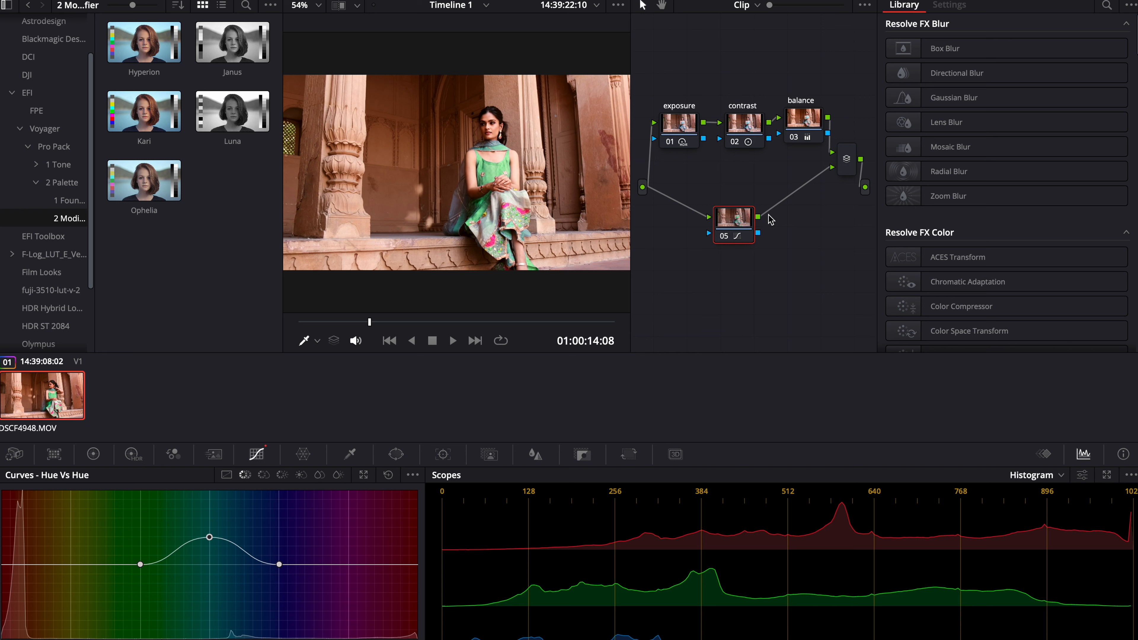
drag(668, 74, 802, 151)
drag(697, 184, 805, 269)
drag(731, 219, 711, 218)
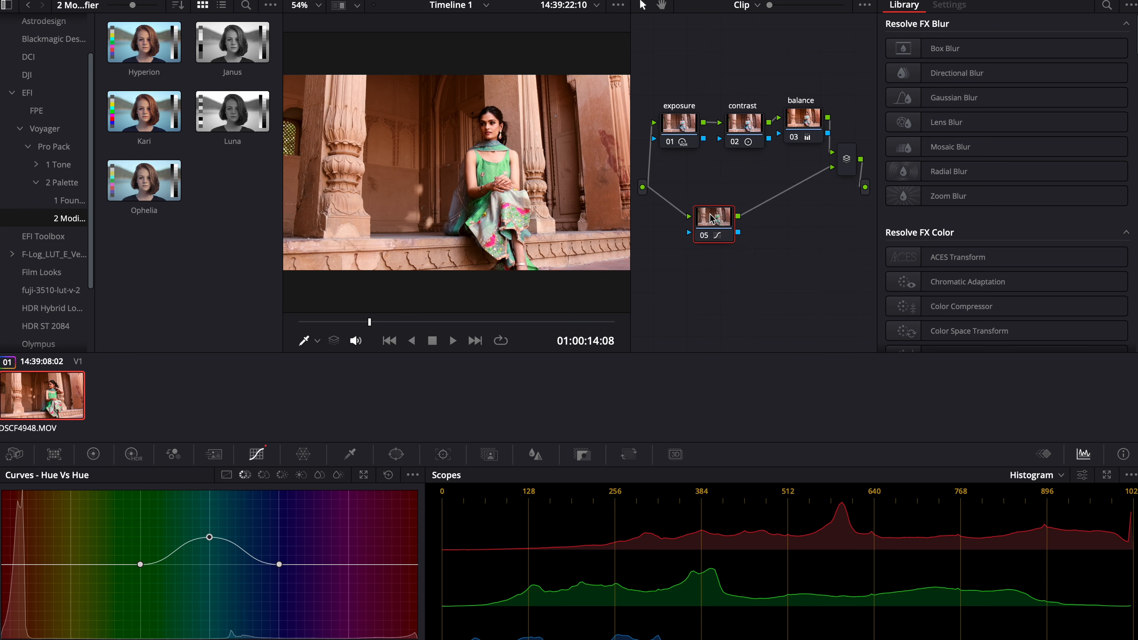
click(684, 200)
click(757, 246)
click(800, 128)
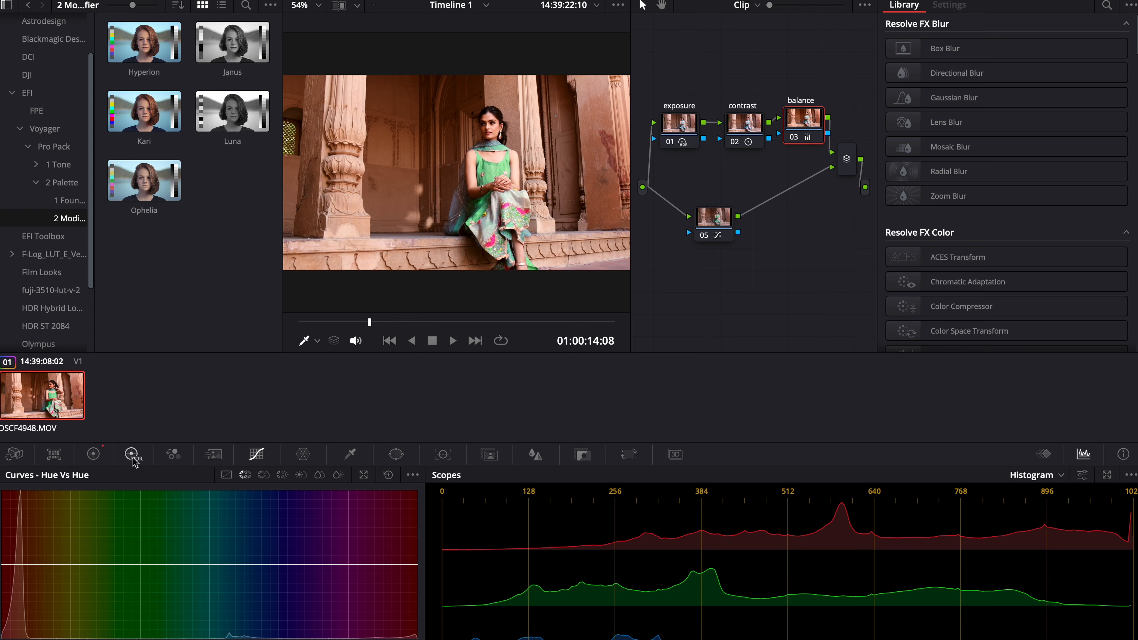
click(691, 286)
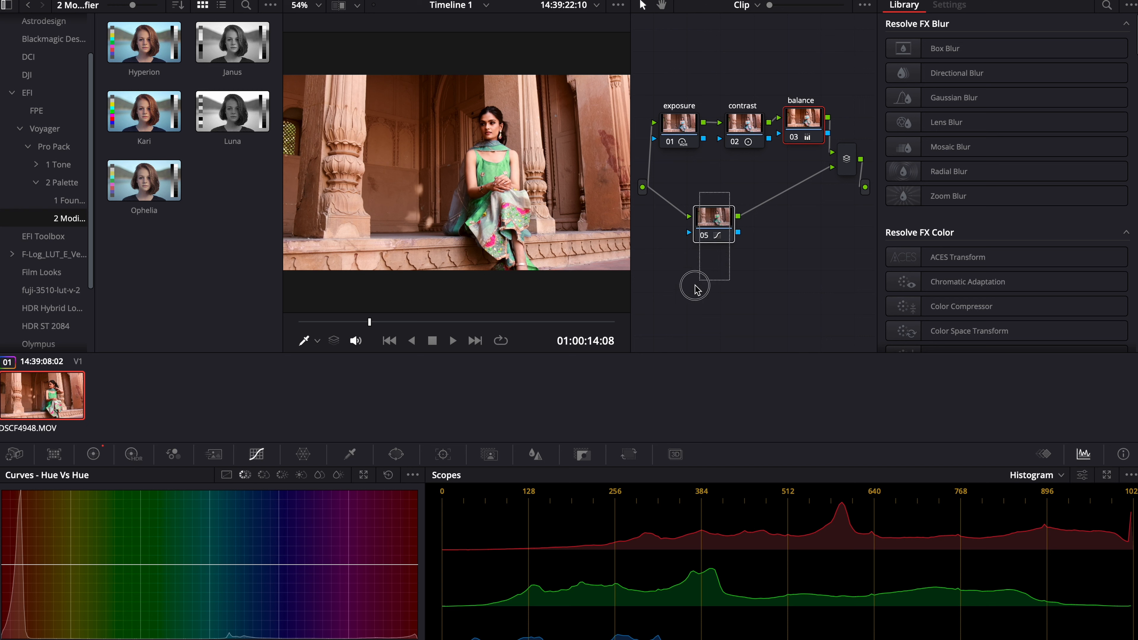
click(690, 288)
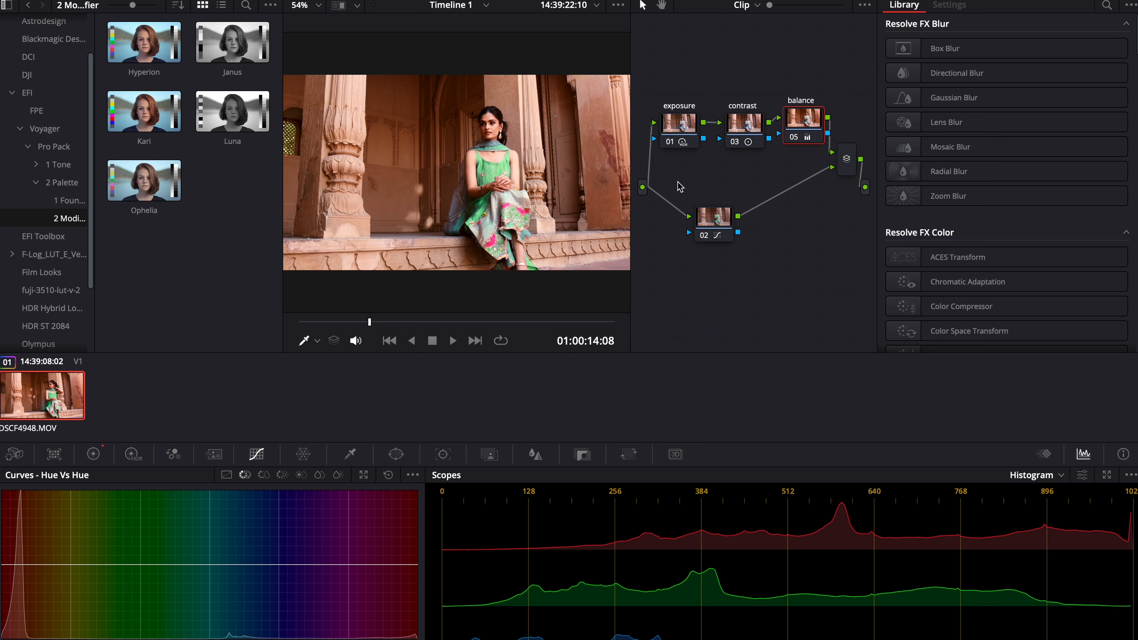
drag(680, 183, 765, 258)
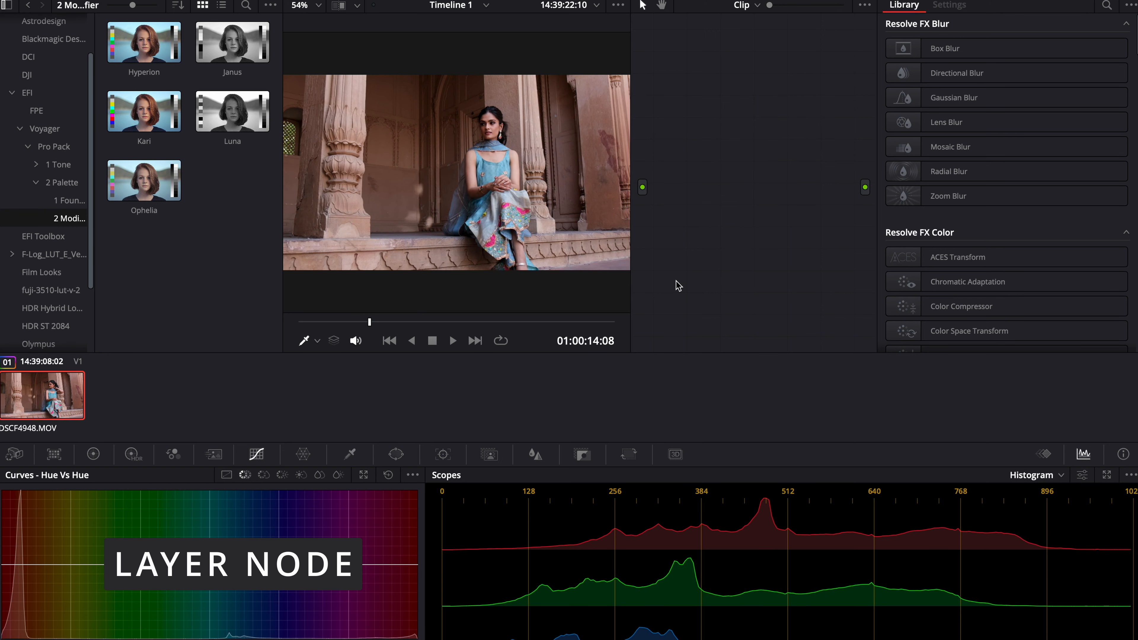
- Add a serial node to the empty node graph and adjust its position
key(alt+s)
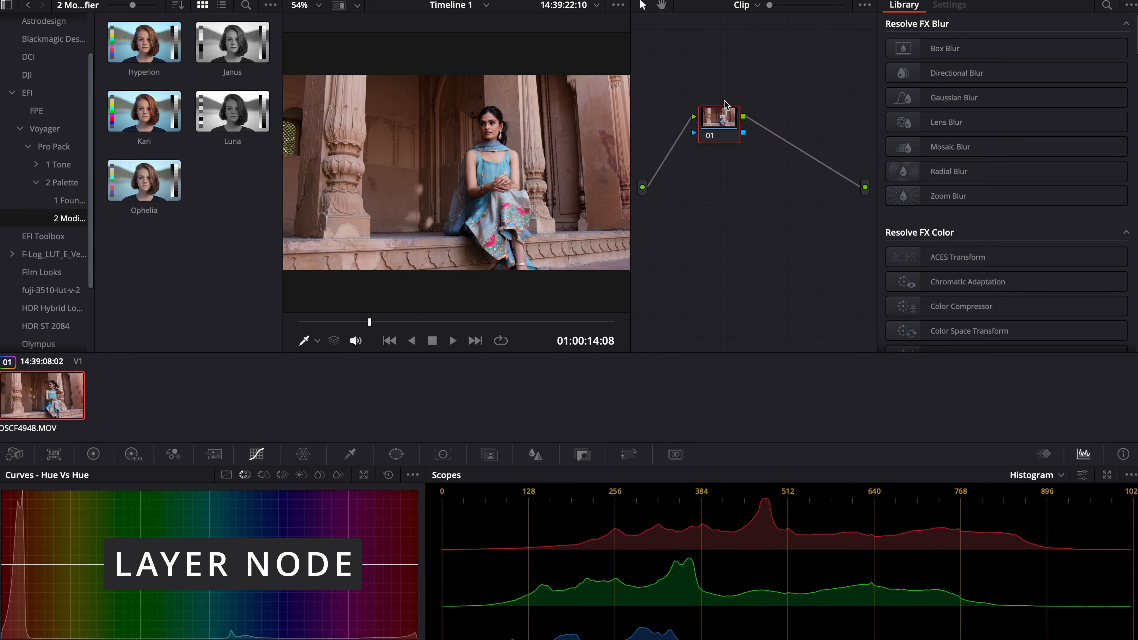
drag(724, 109, 719, 105)
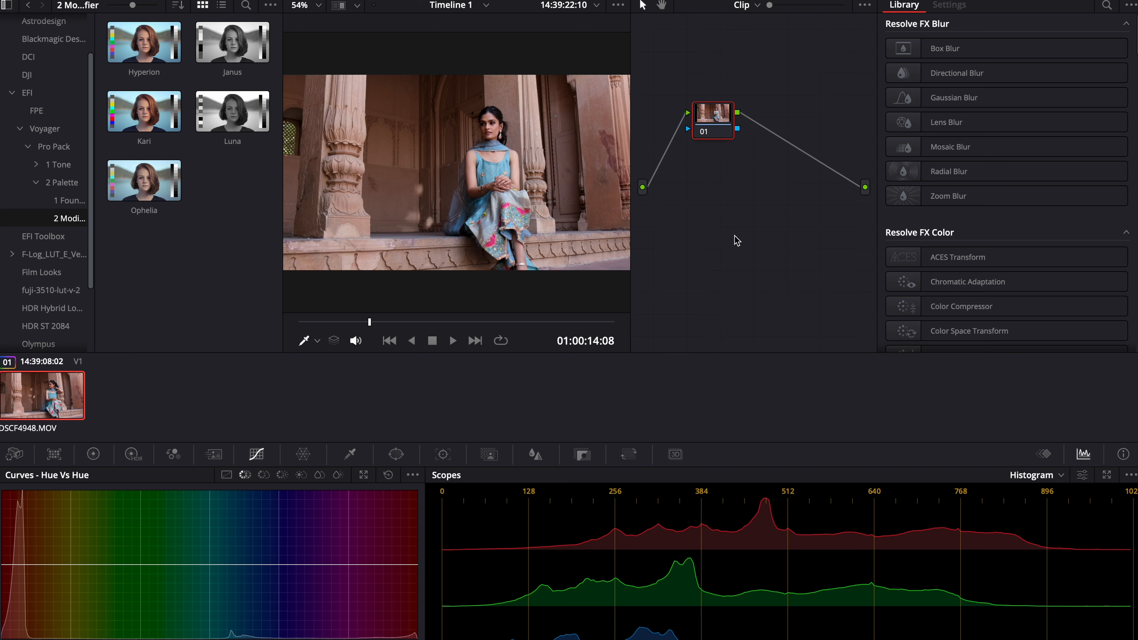
- Try a parallel node placed below node 01, and remove it to return to a single-node graph
key(alt+p)
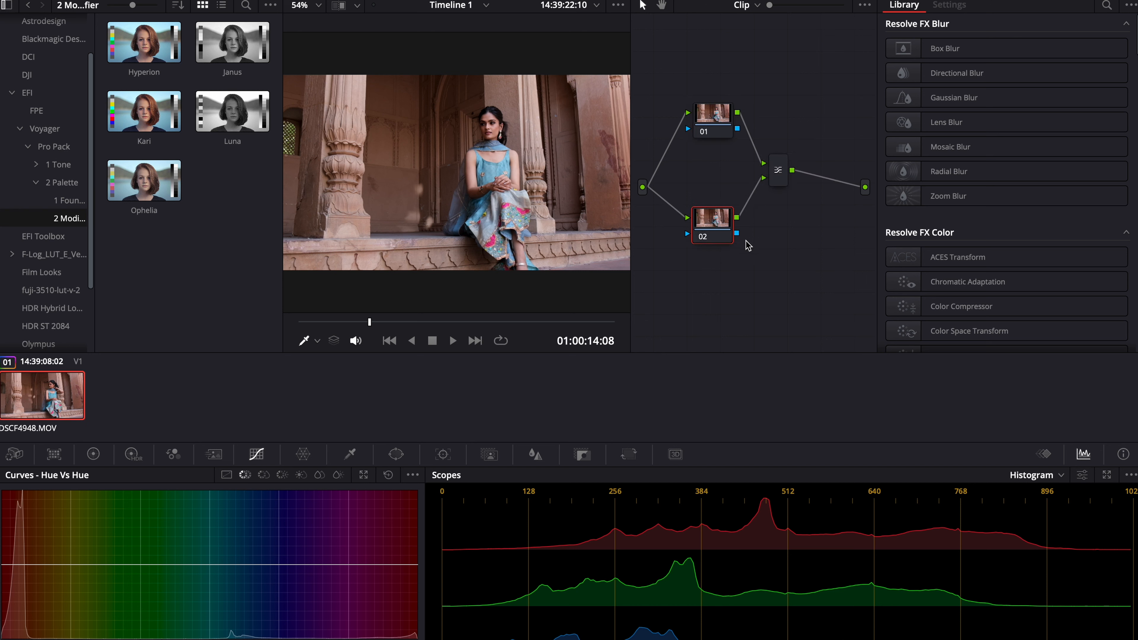
drag(754, 79, 681, 152)
key(ctrl+Home)
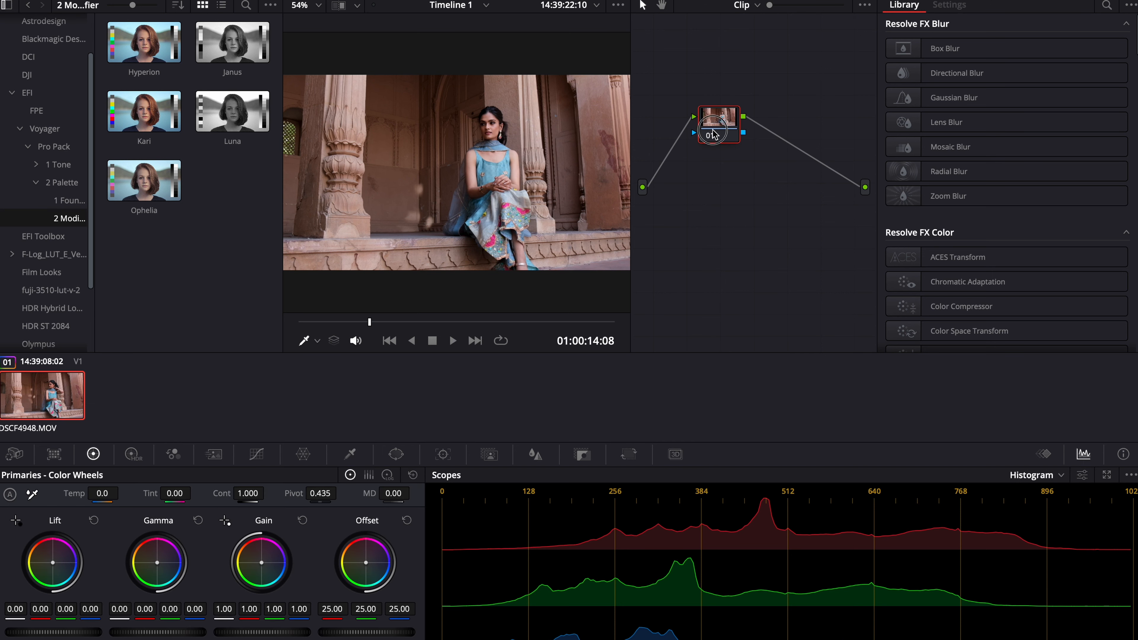
- Reposition node 01 and warm its image strongly by shifting the Offset wheel to red 37.58, green 22.36 and blue 4.63
click(709, 136)
click(710, 137)
drag(709, 137, 683, 134)
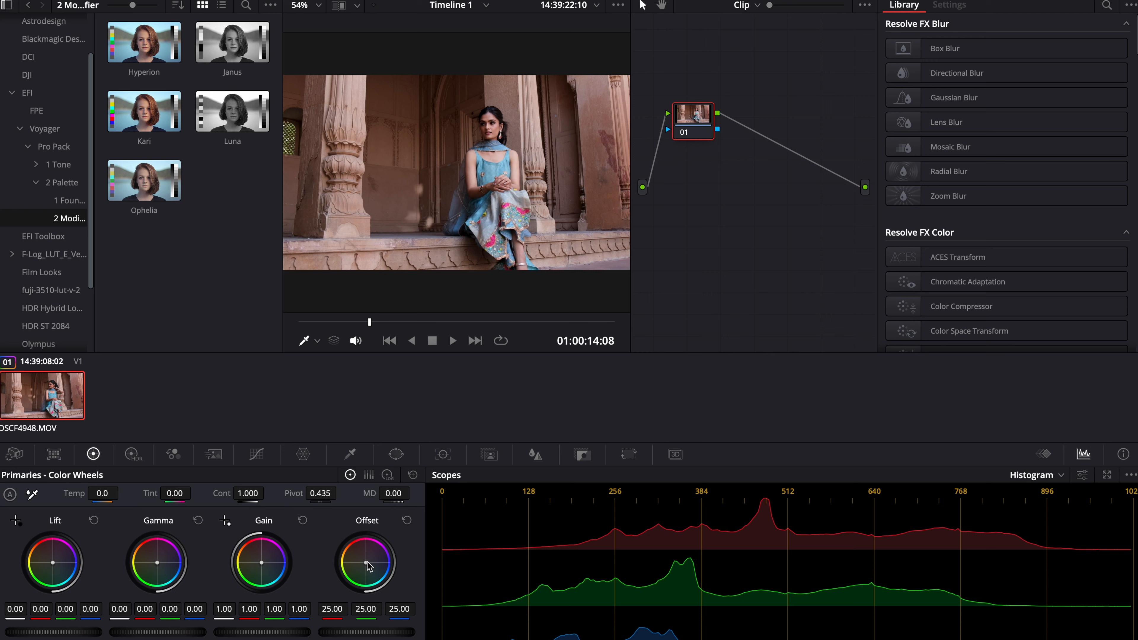
drag(366, 562, 358, 556)
drag(358, 554, 302, 507)
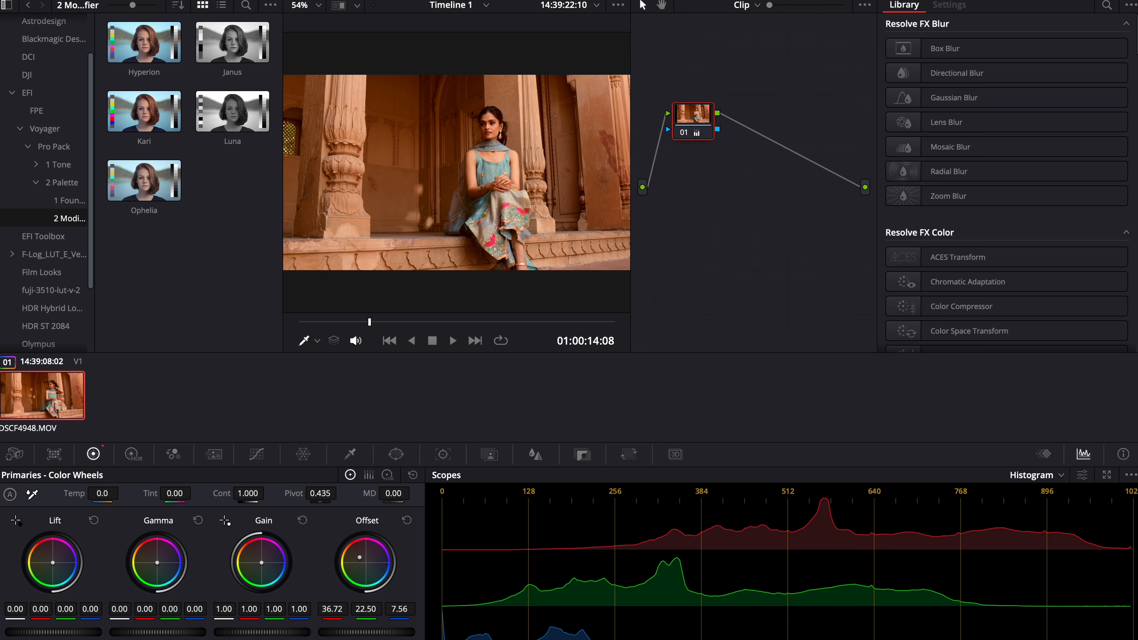
drag(360, 557, 359, 560)
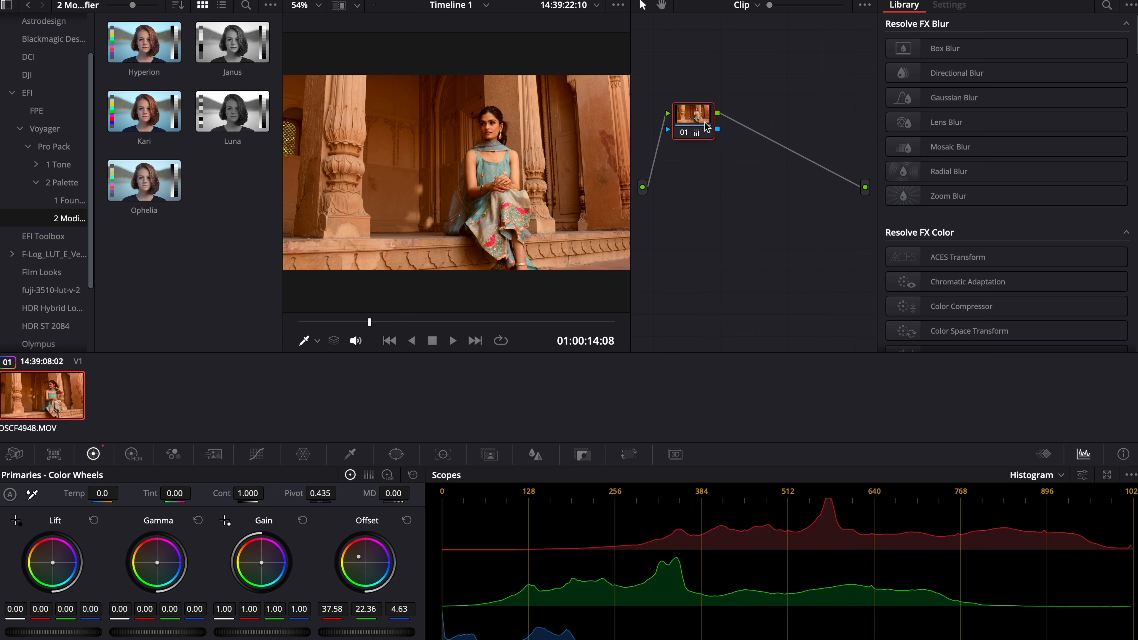
- Add a layer node to node 01 and move the new node 02 well below it
mouse_move(706, 127)
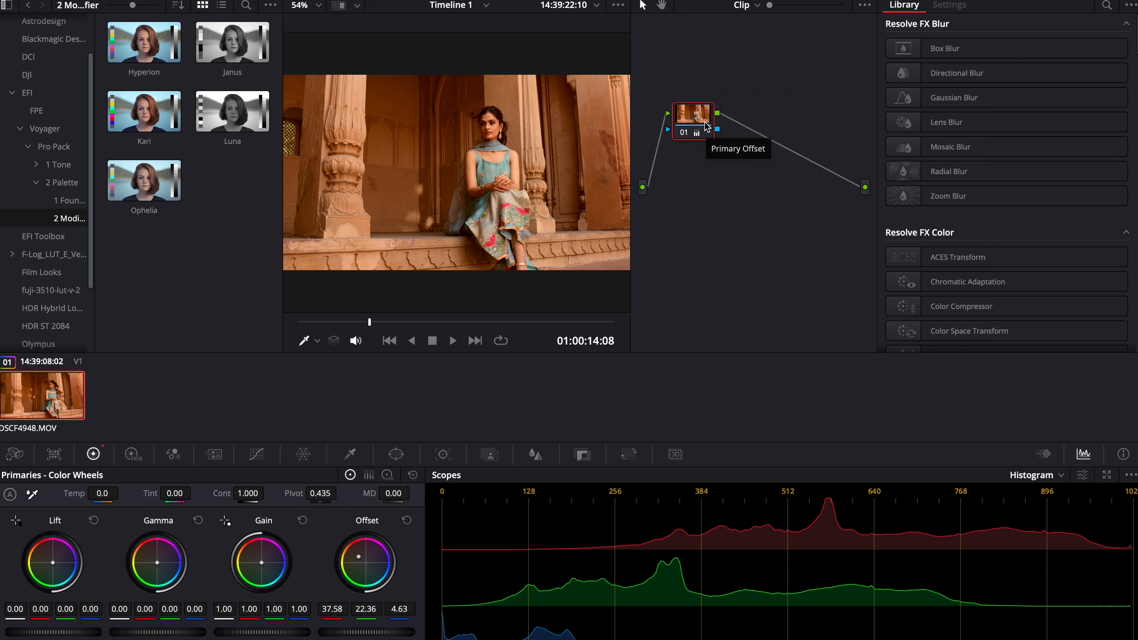
key(alt+l)
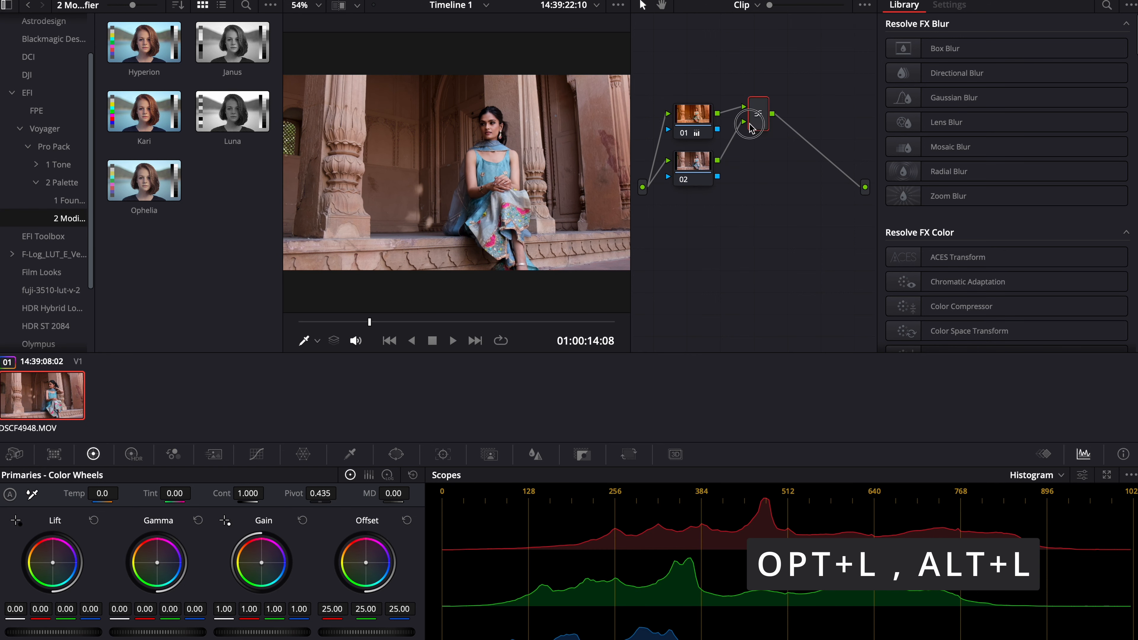
click(701, 171)
drag(701, 171, 705, 228)
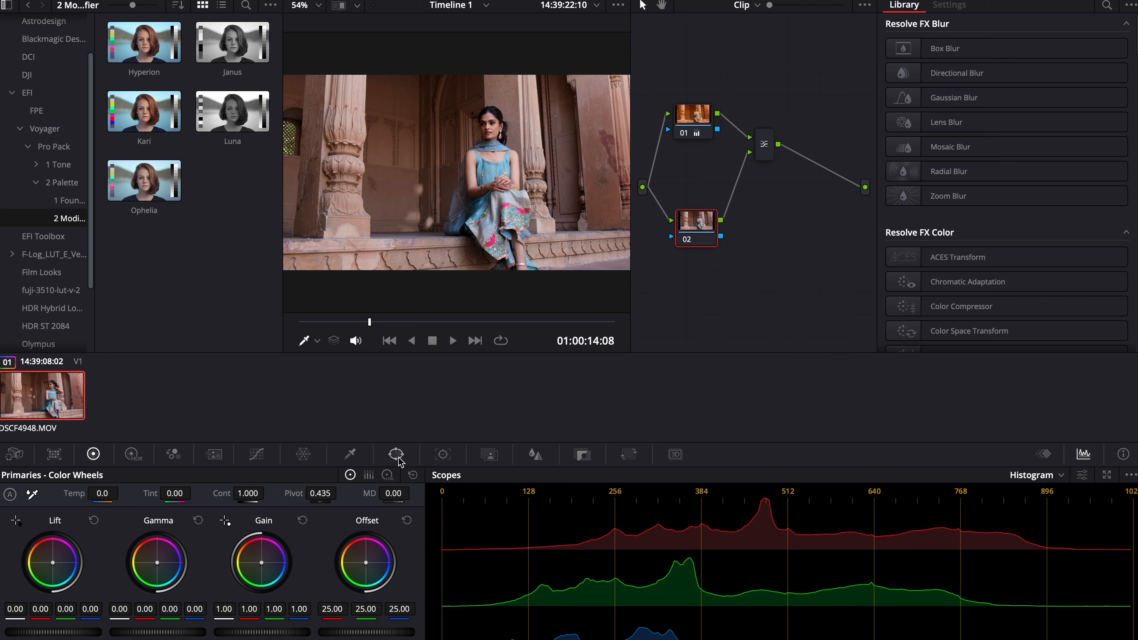
- On node 02, qualify the blue dress by hue with Center 72.9 and Soft 82.2, and check the selection in highlight view
click(346, 456)
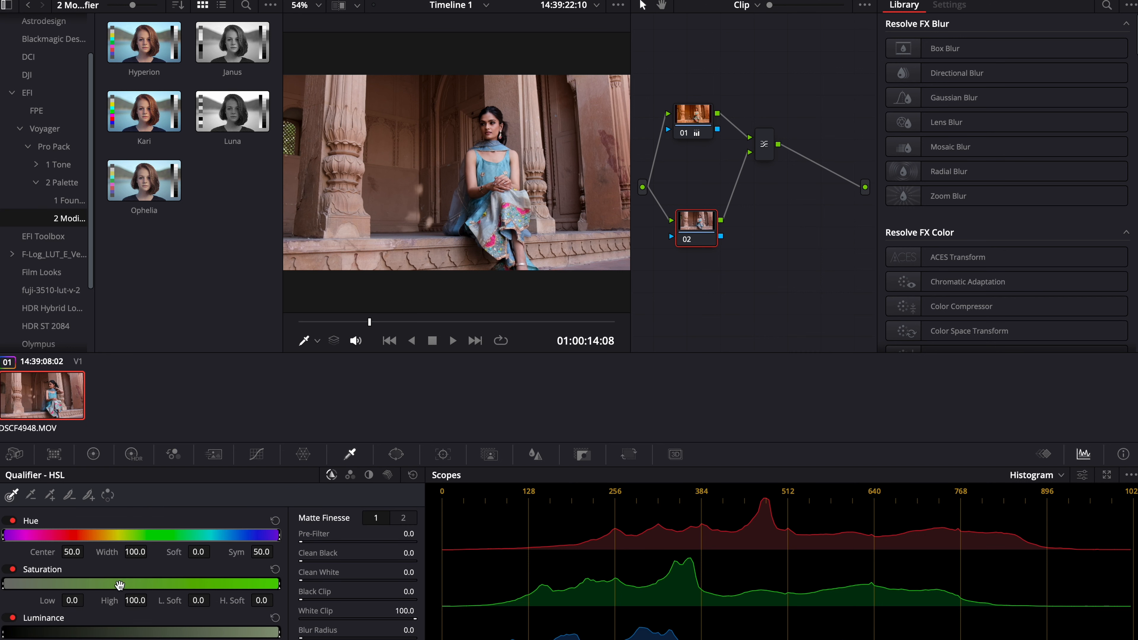
drag(4, 536, 197, 537)
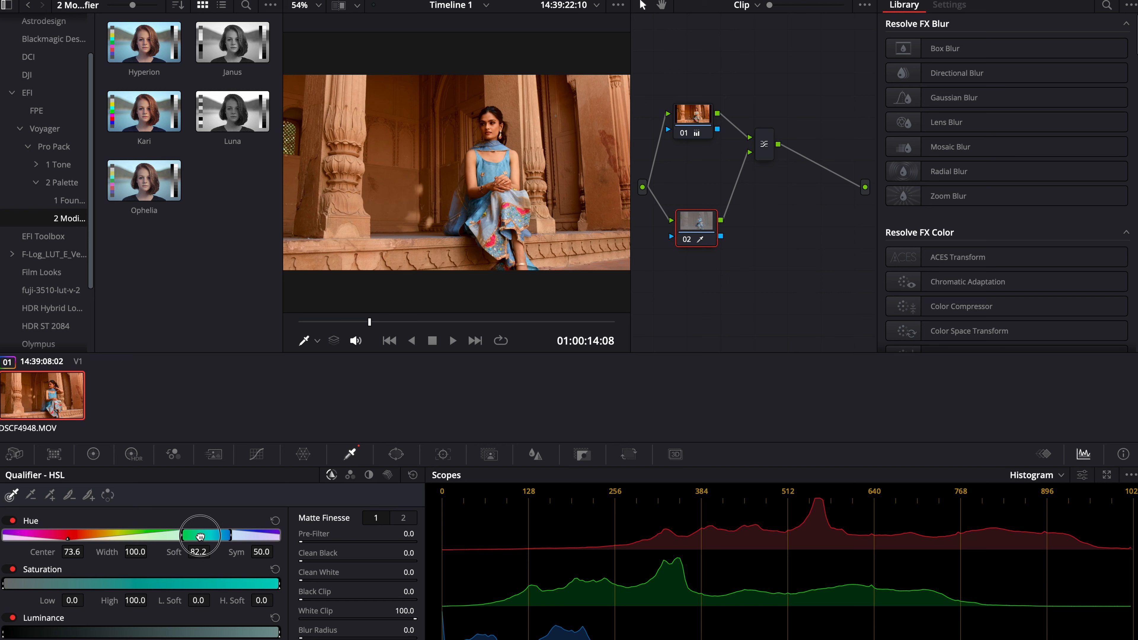
key(shift+h)
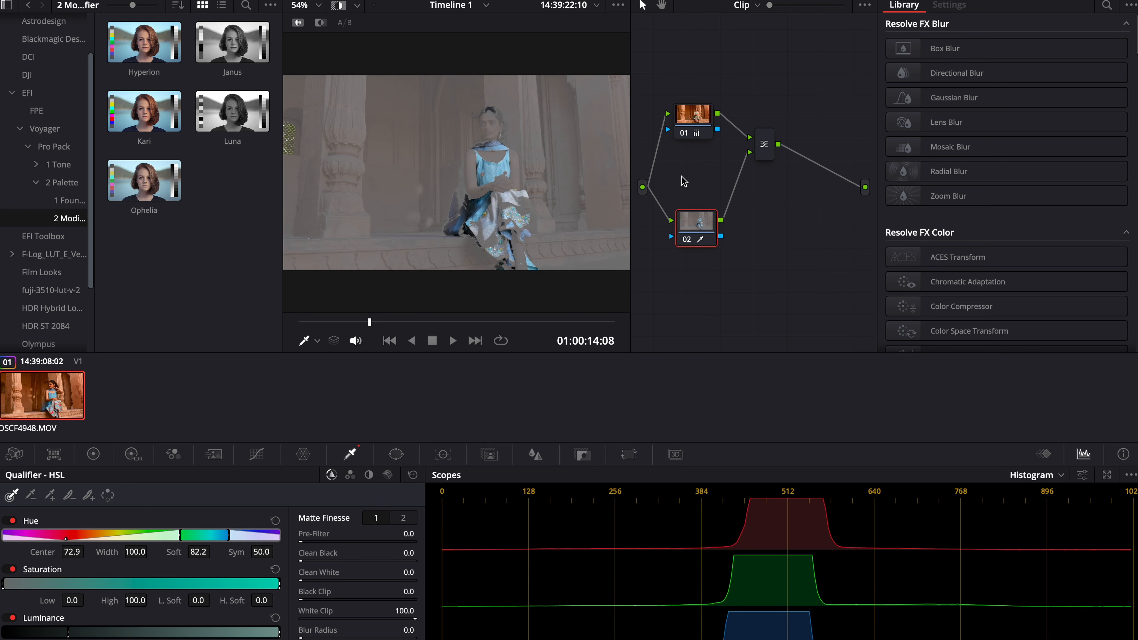
key(shift+h)
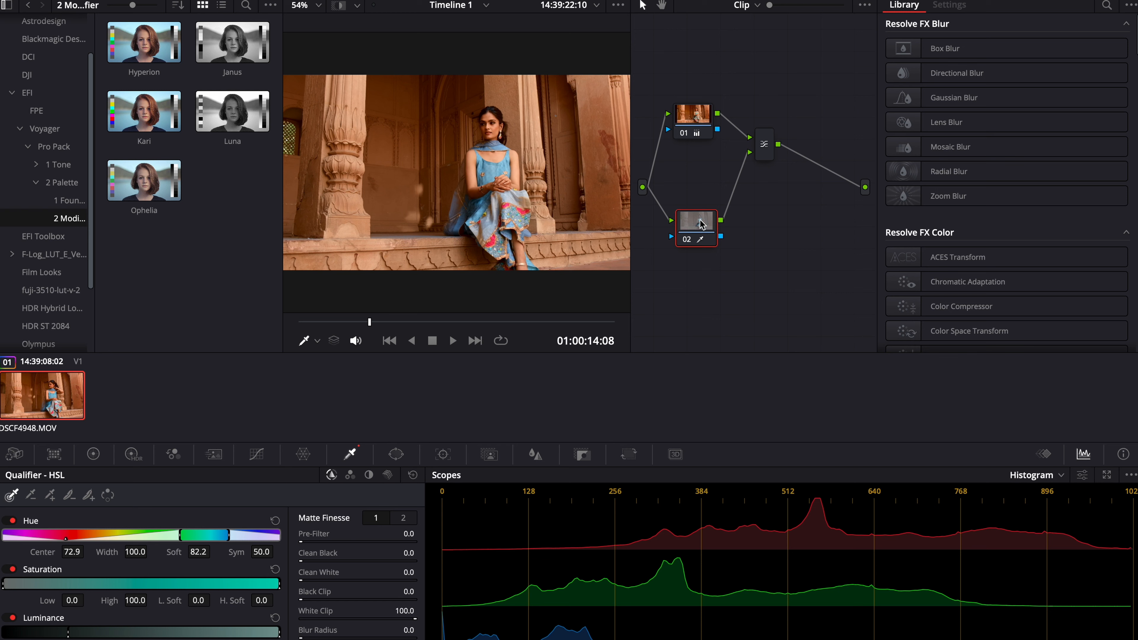
- Examine the dress up close, comparing the image with node 02 disabled and enabled
scroll(470, 160, up, 5)
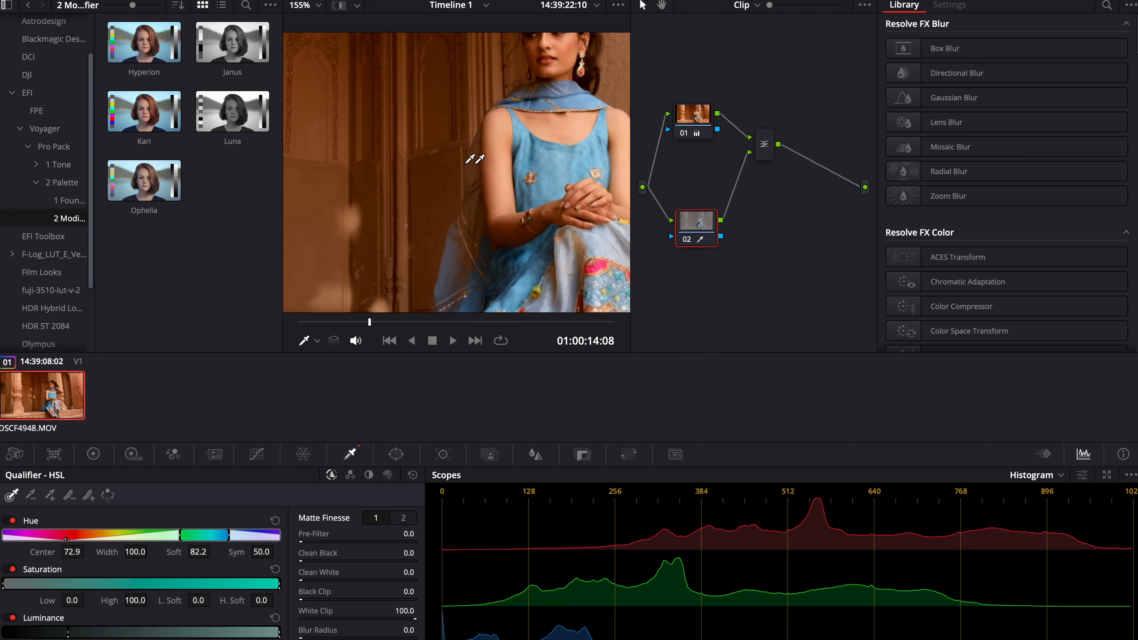
scroll(519, 166, right, 4)
scroll(520, 166, down, 2)
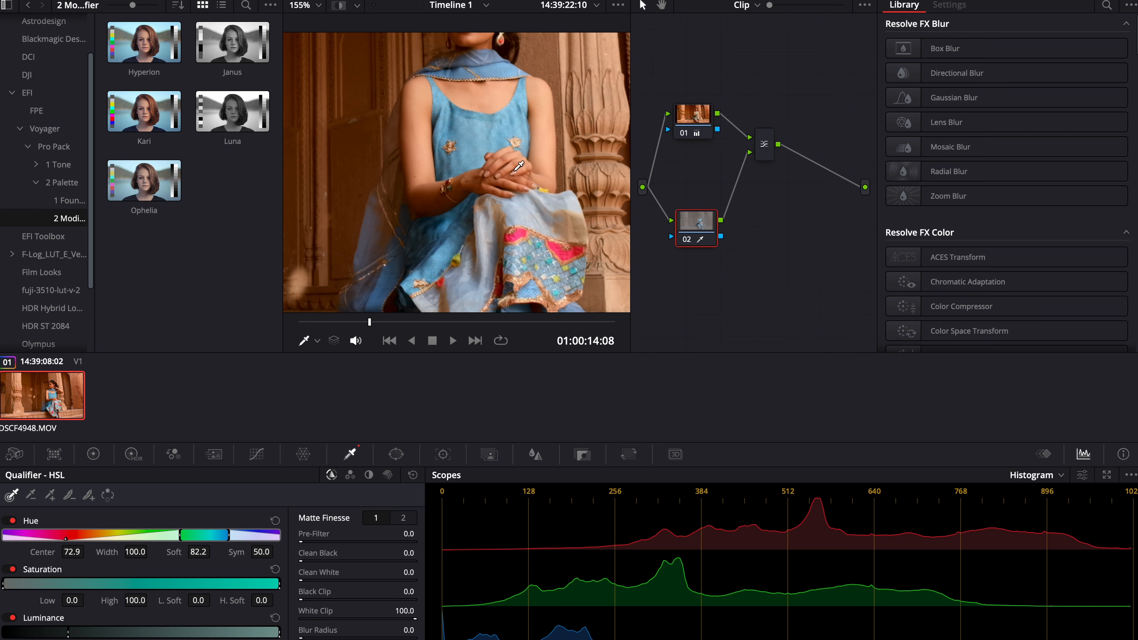
key(super+d)
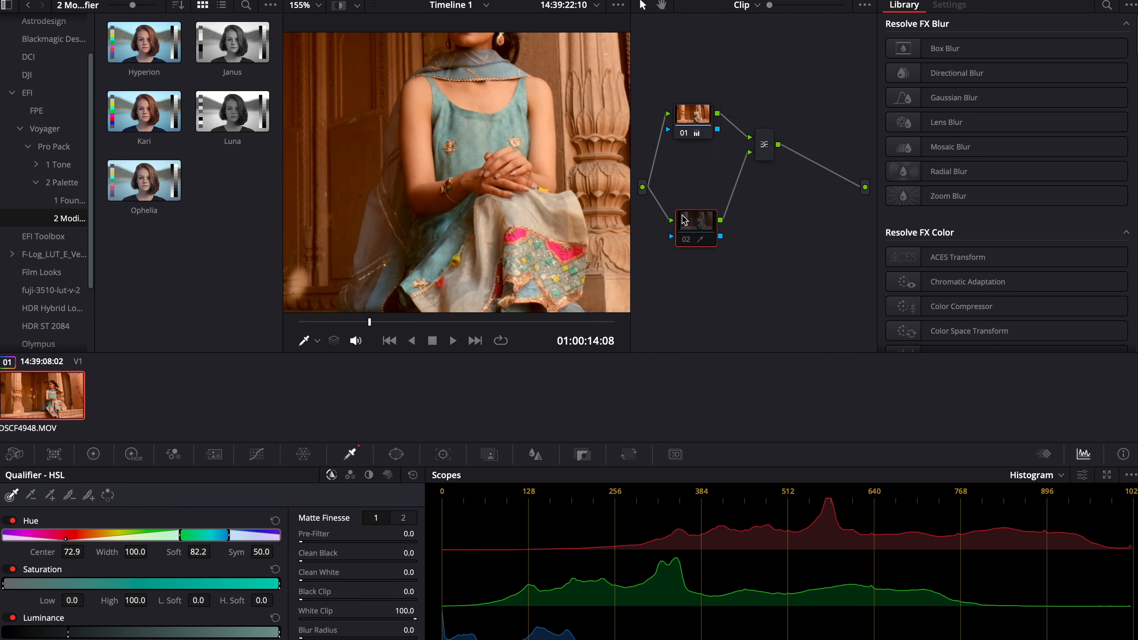
key(super+d)
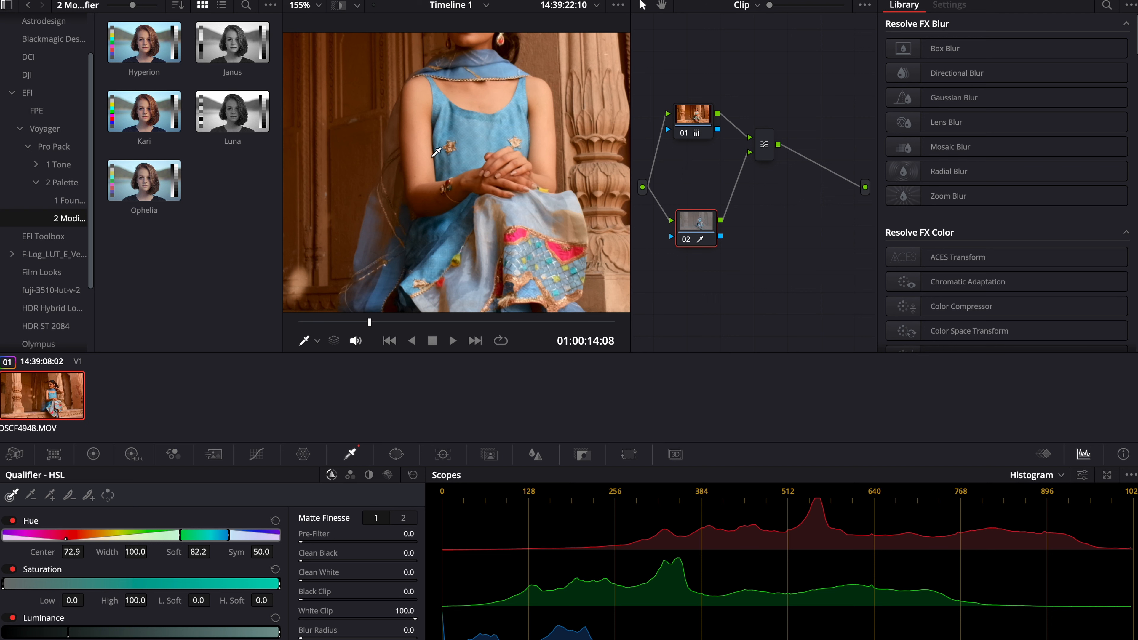
key(shift+z)
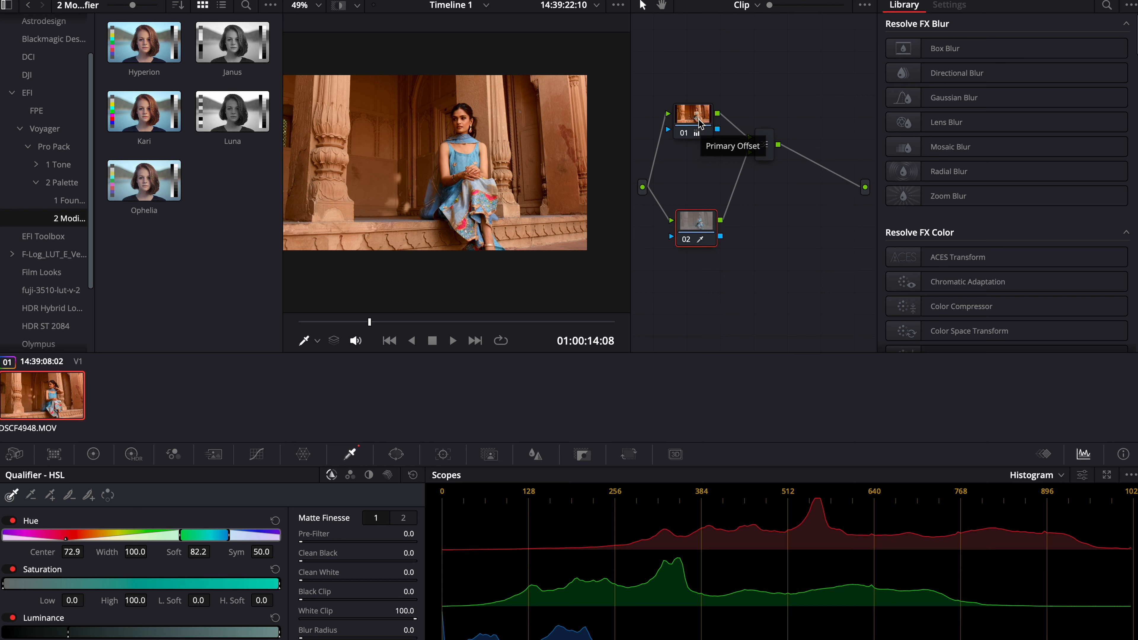
- Desaturate the image on node 01 so only the qualified blue dress keeps its color, and select node 02
click(698, 114)
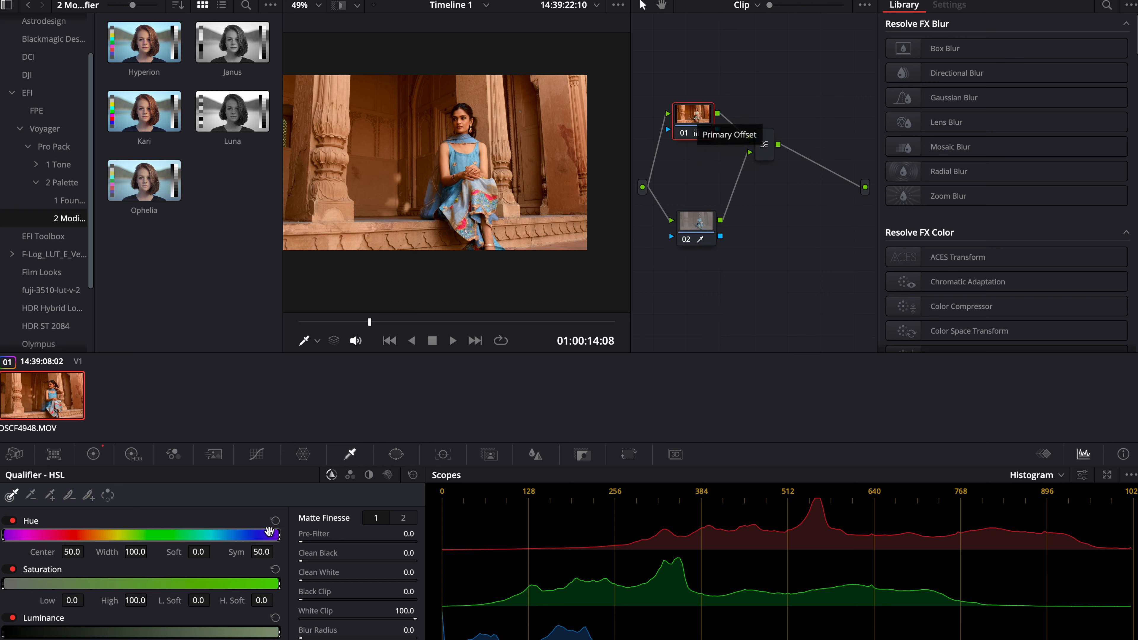
click(93, 454)
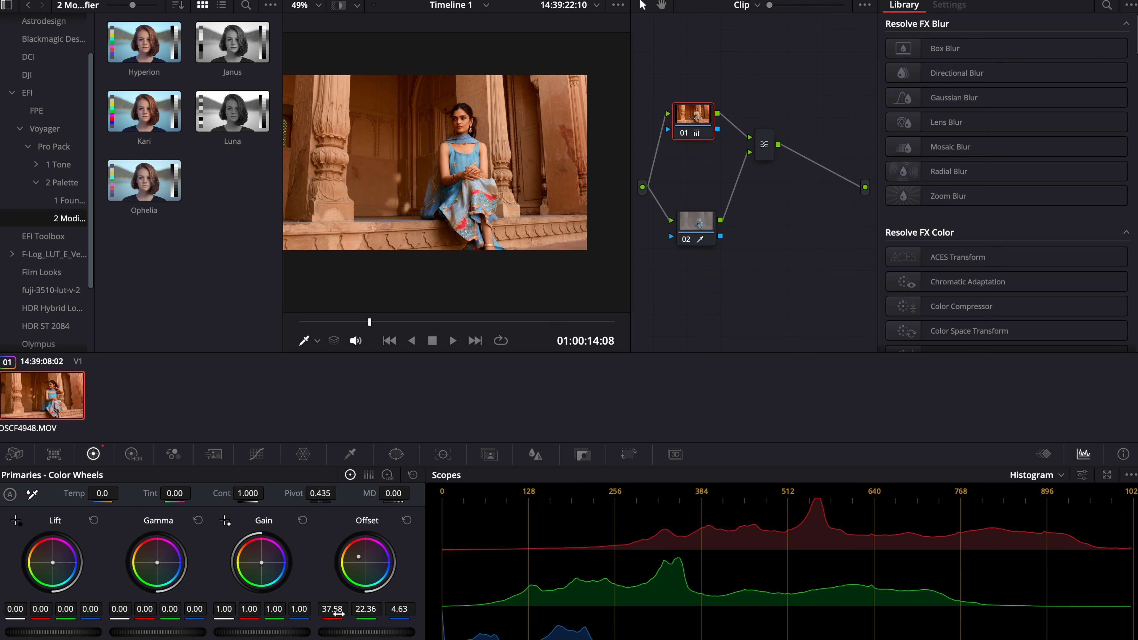
key(super+z)
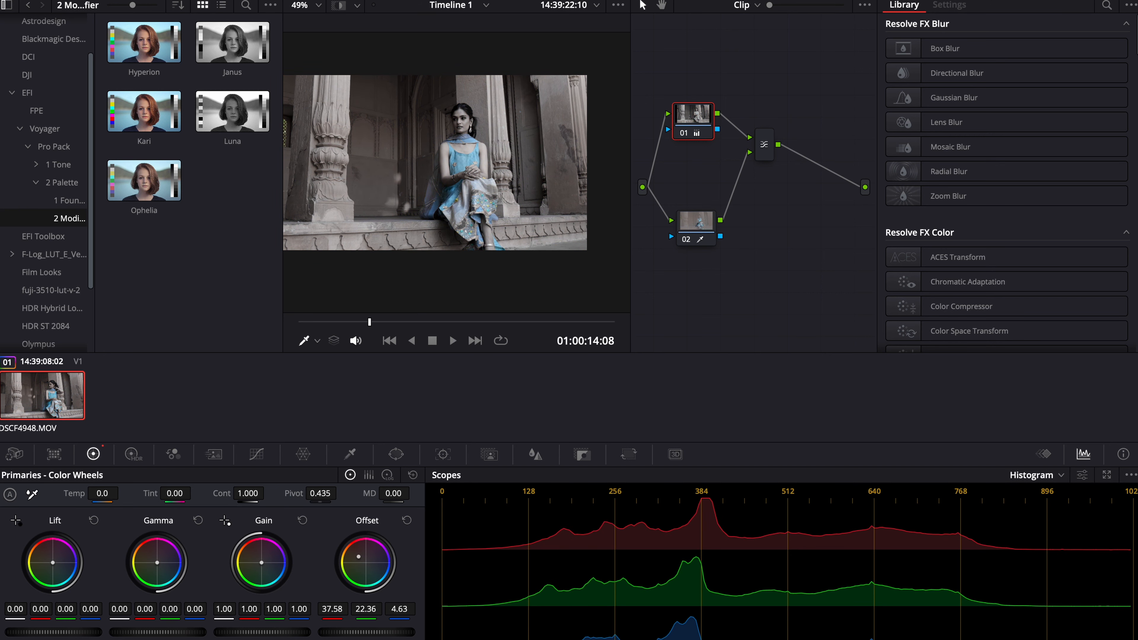
click(697, 230)
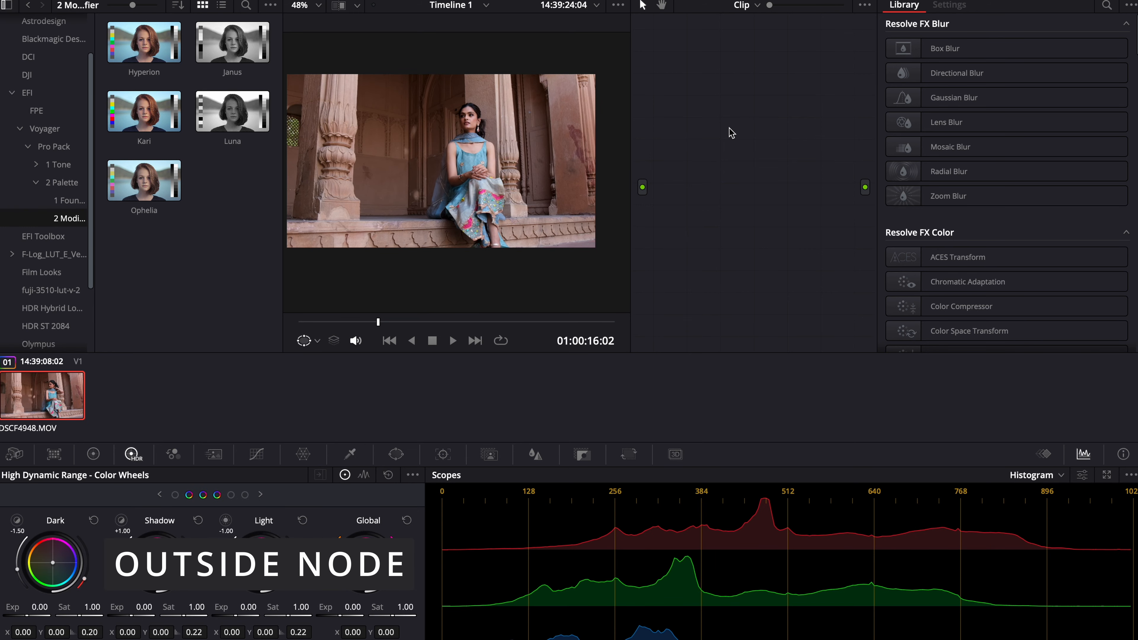
- Add a serial node to the empty graph and give it a gradient window with Pan 45.89, Tilt 50.10, Rotate -89.62 and Soft 1 6.29
key(alt+s)
drag(726, 126, 708, 125)
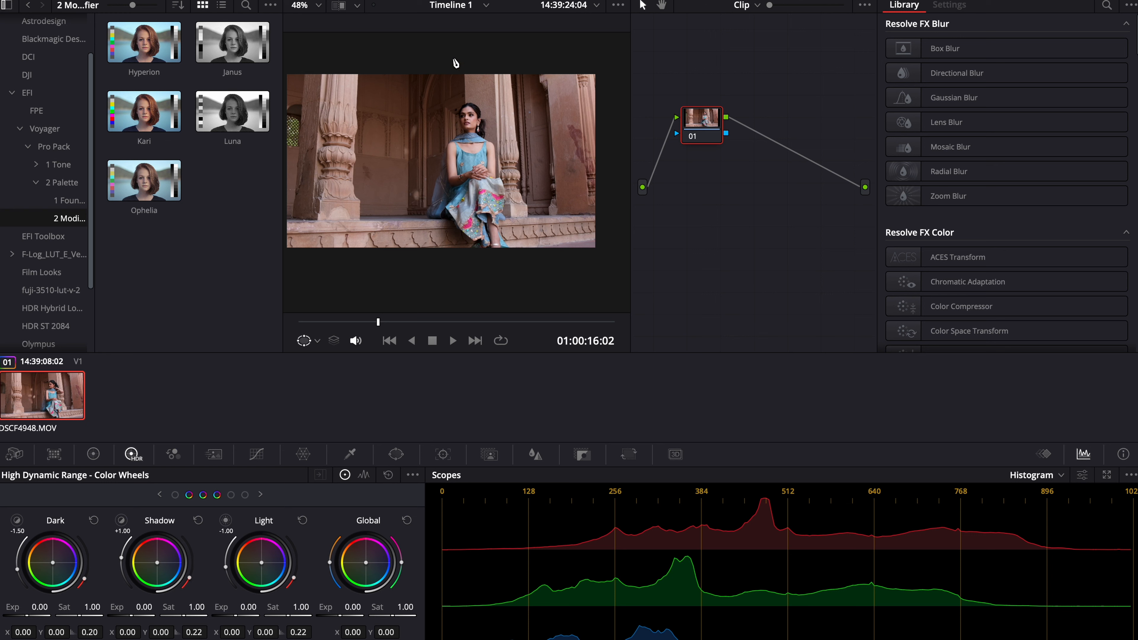
click(396, 454)
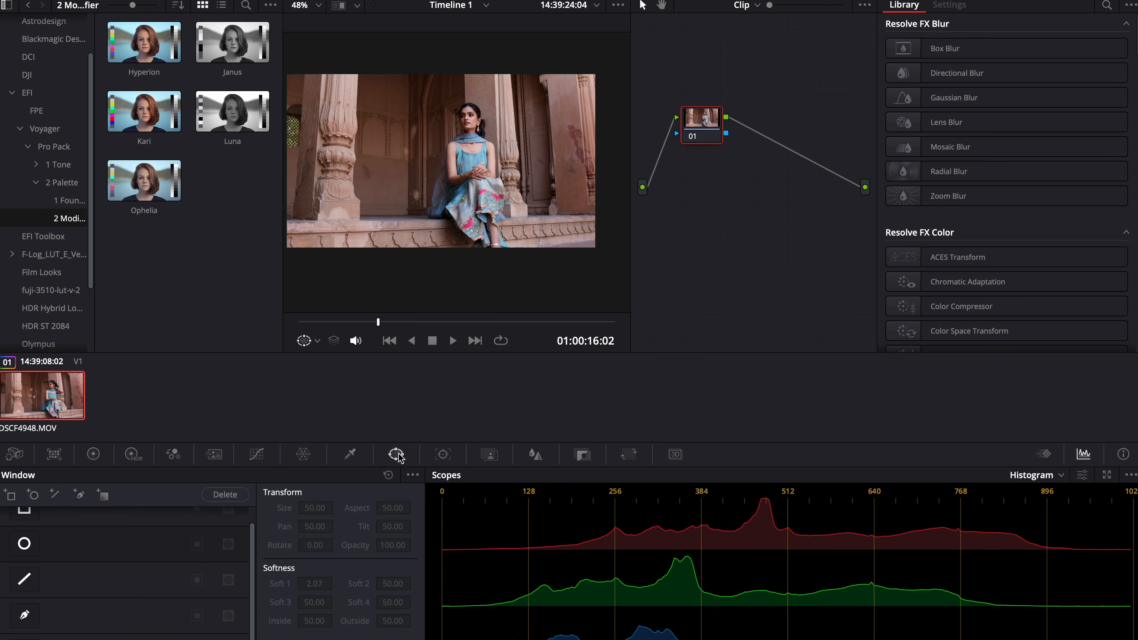
click(24, 639)
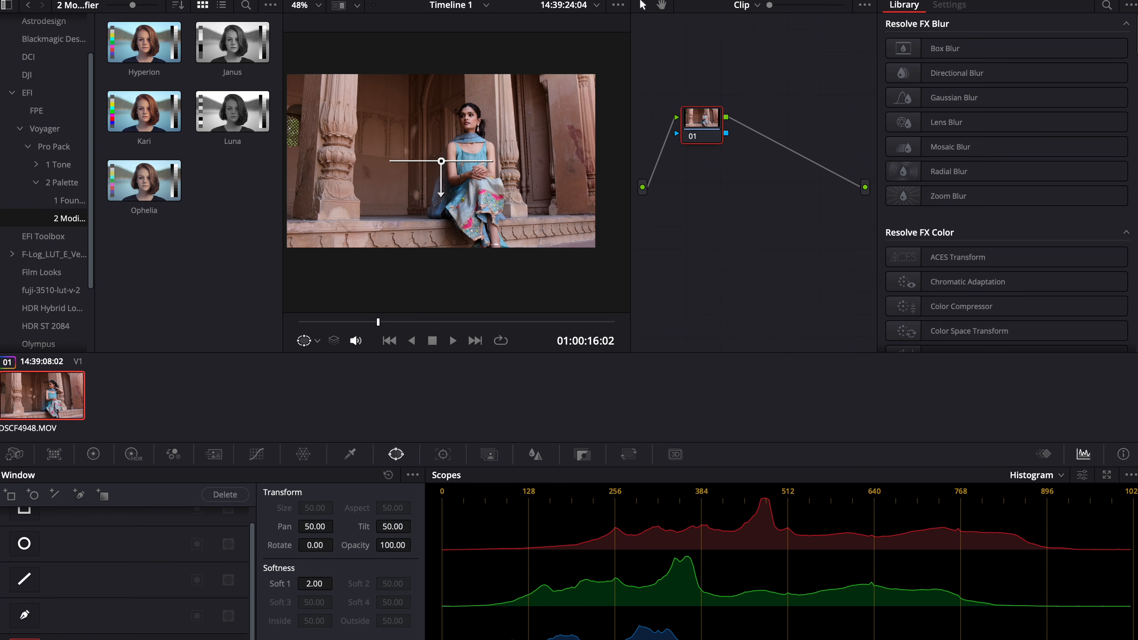
drag(438, 194, 504, 160)
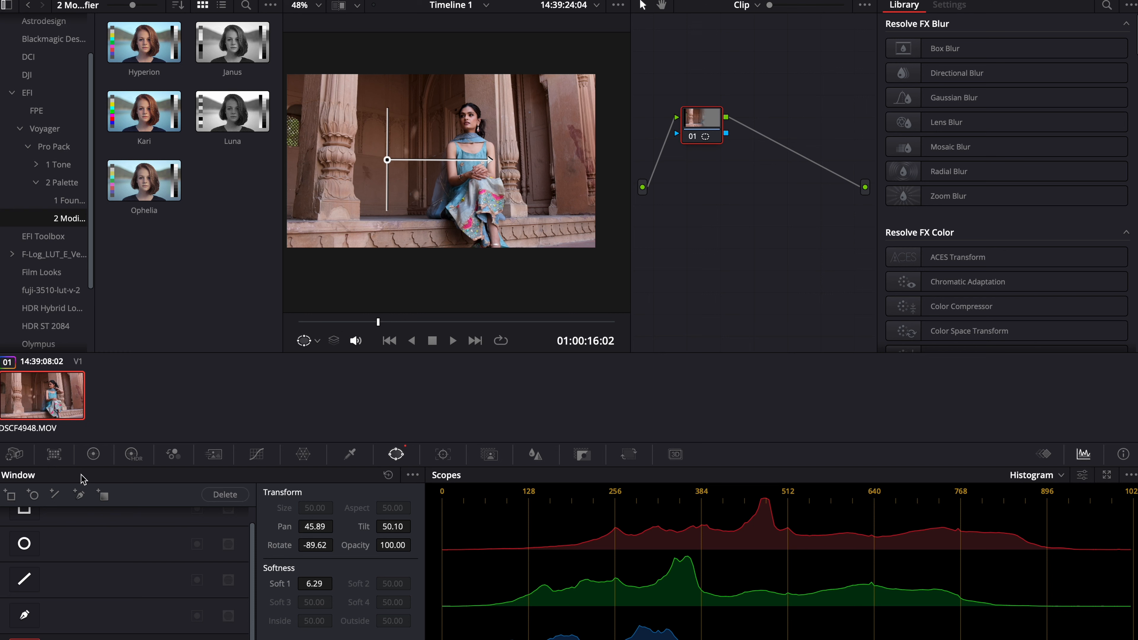
- Darken the windowed area on node 01 by setting contrast to 1.260 and all Offset channels to 18.50
click(101, 454)
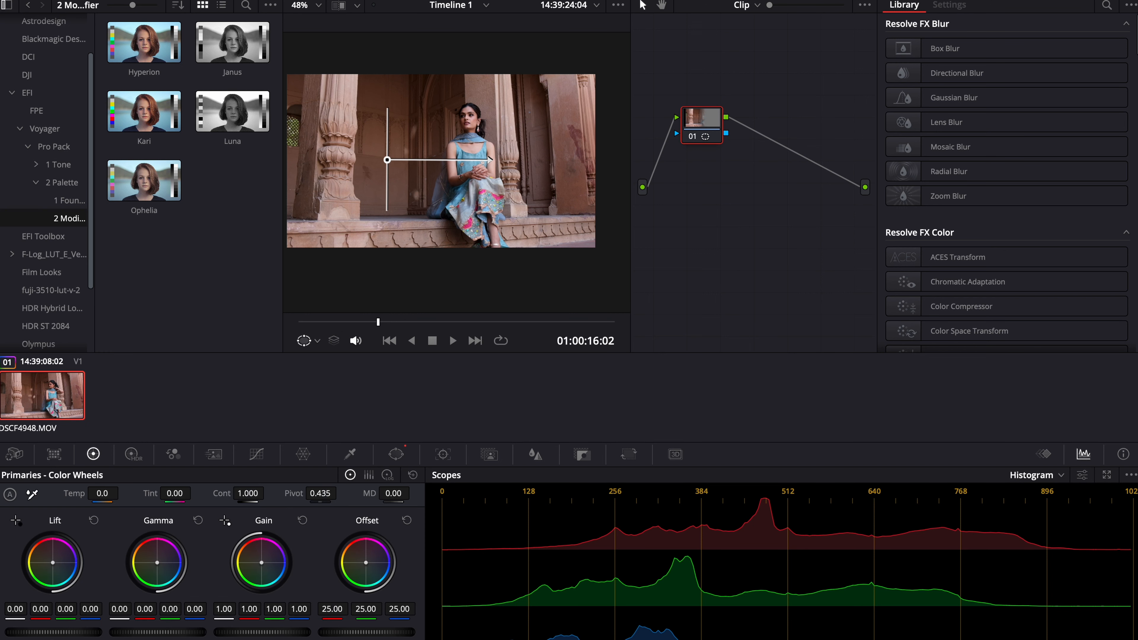
drag(247, 496, 322, 500)
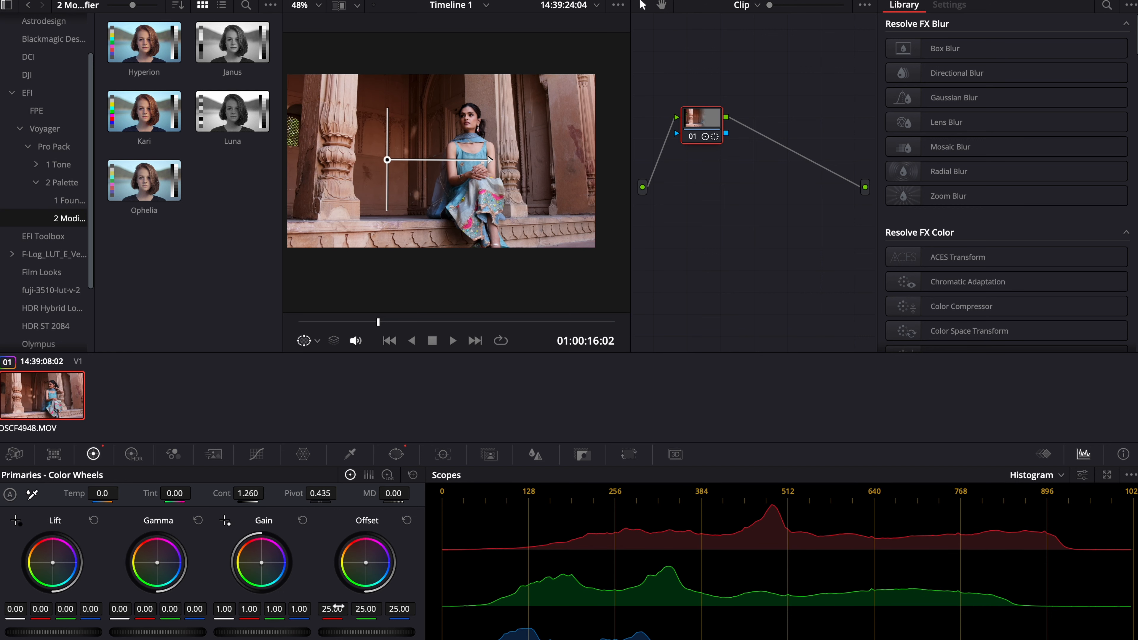
drag(336, 613, 252, 627)
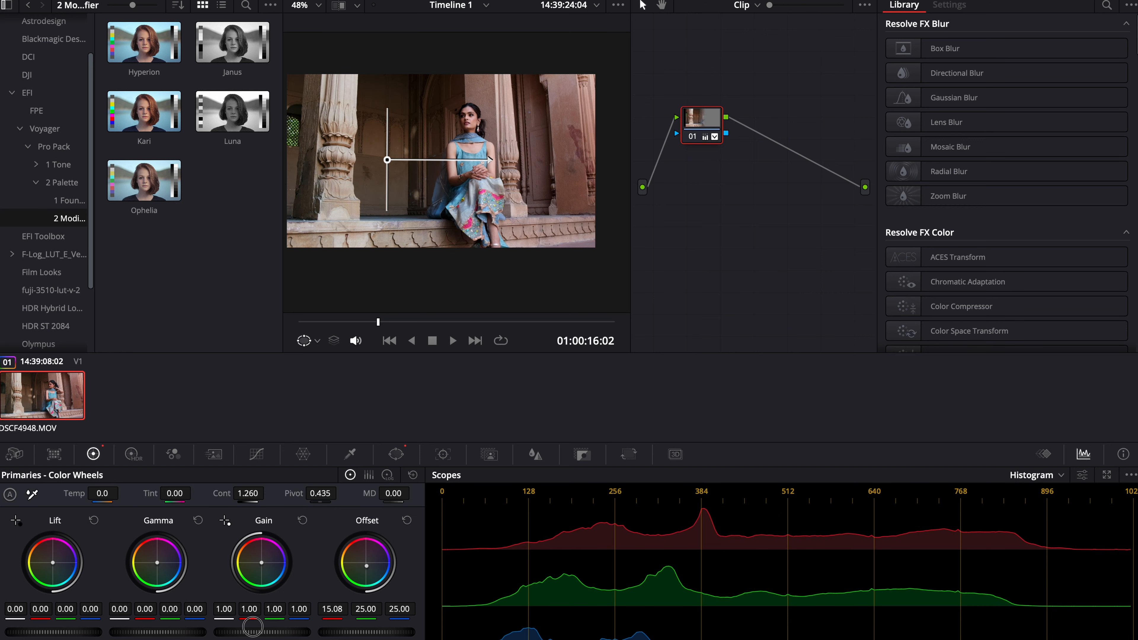
double_click(368, 574)
drag(351, 636, 386, 635)
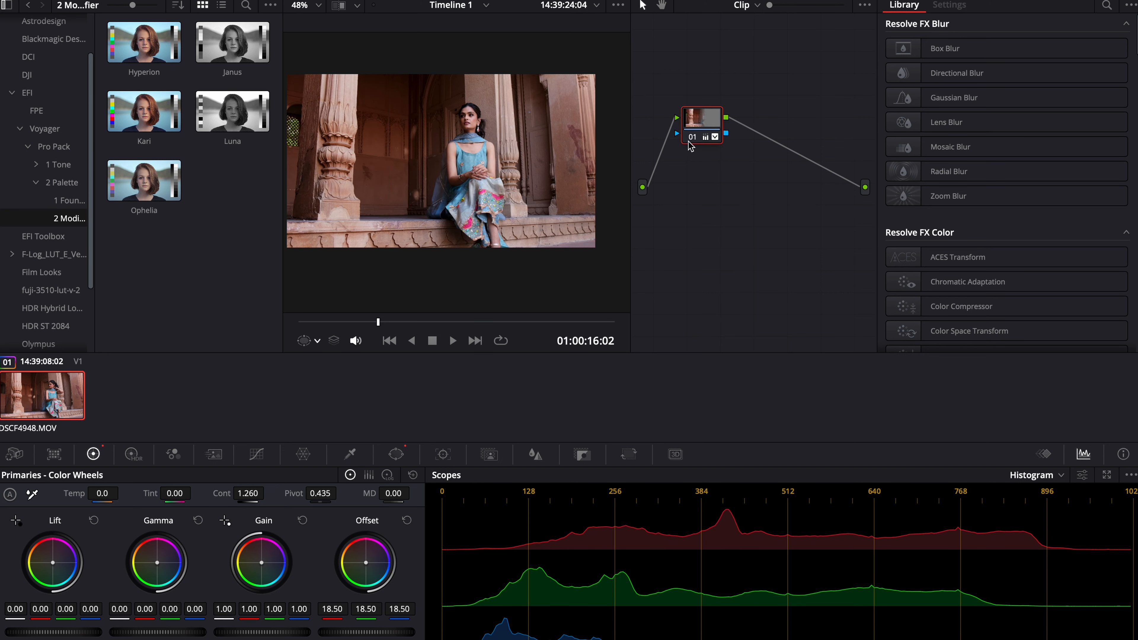
- Toggle node 01 off and on to compare the windowed grade with the original image
click(689, 140)
click(689, 140)
click(689, 139)
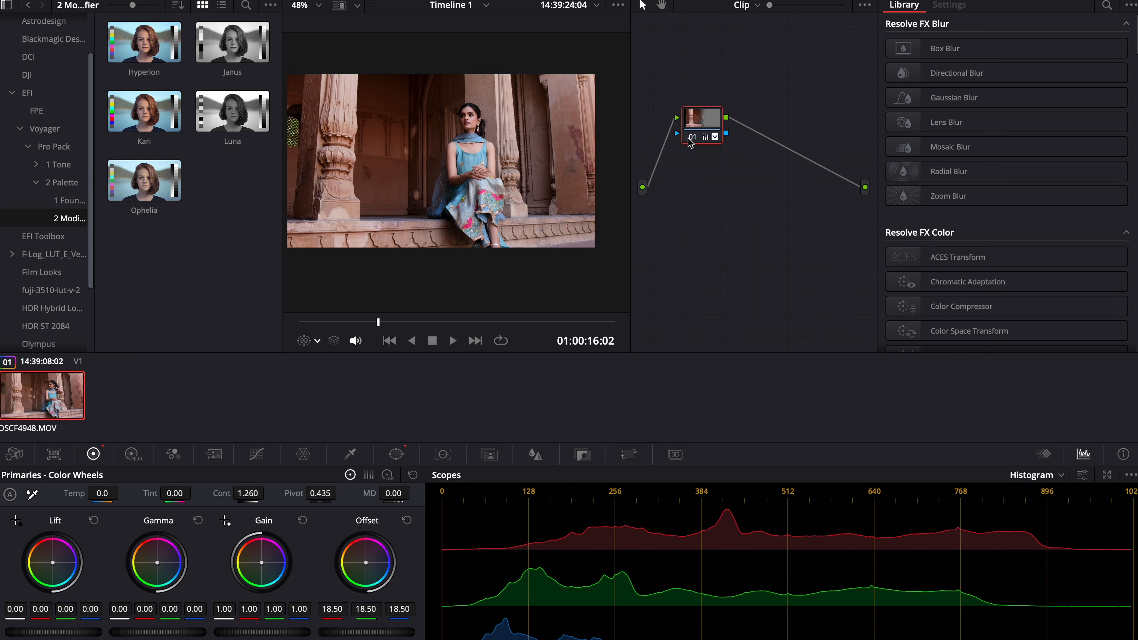
click(689, 140)
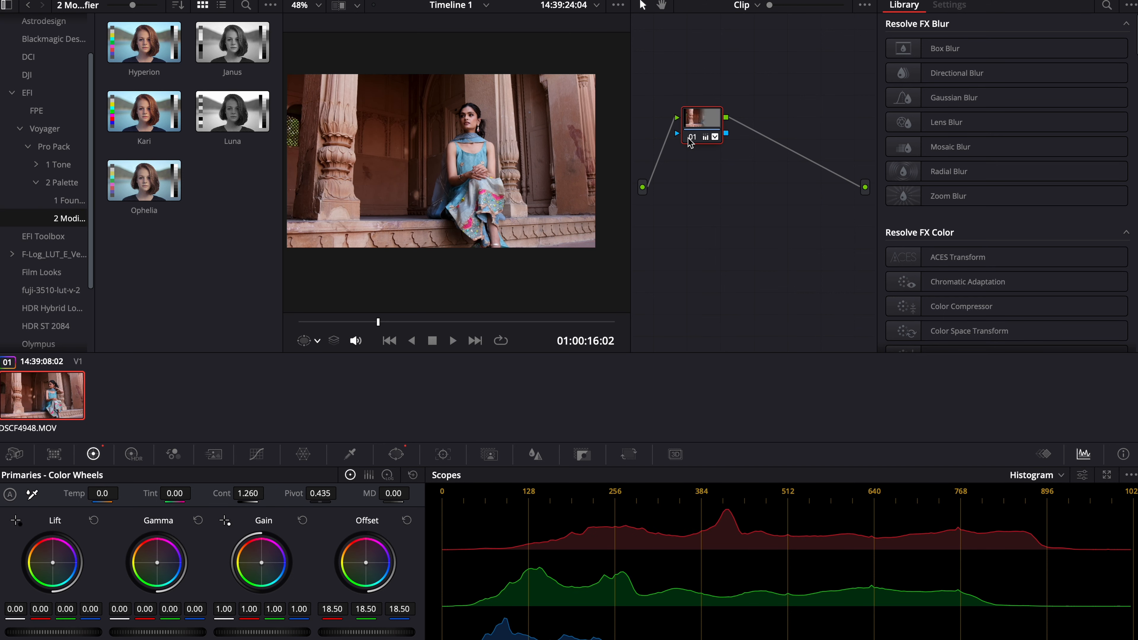
- Add an outside node after node 01 so it receives the inverse of the gradient window
mouse_move(703, 142)
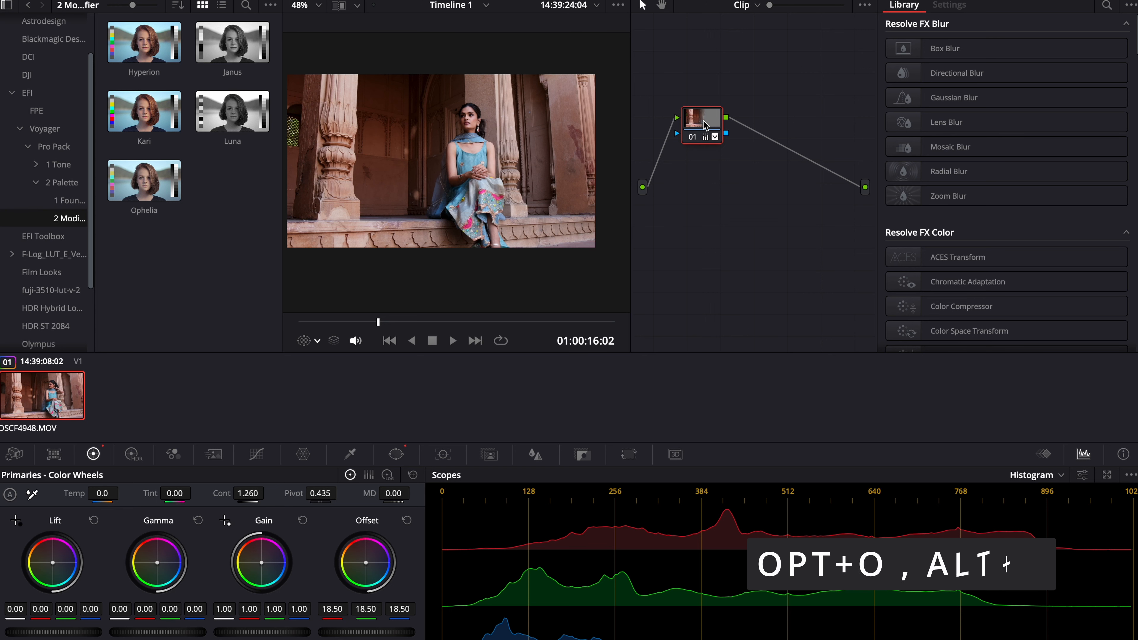
key(alt+o)
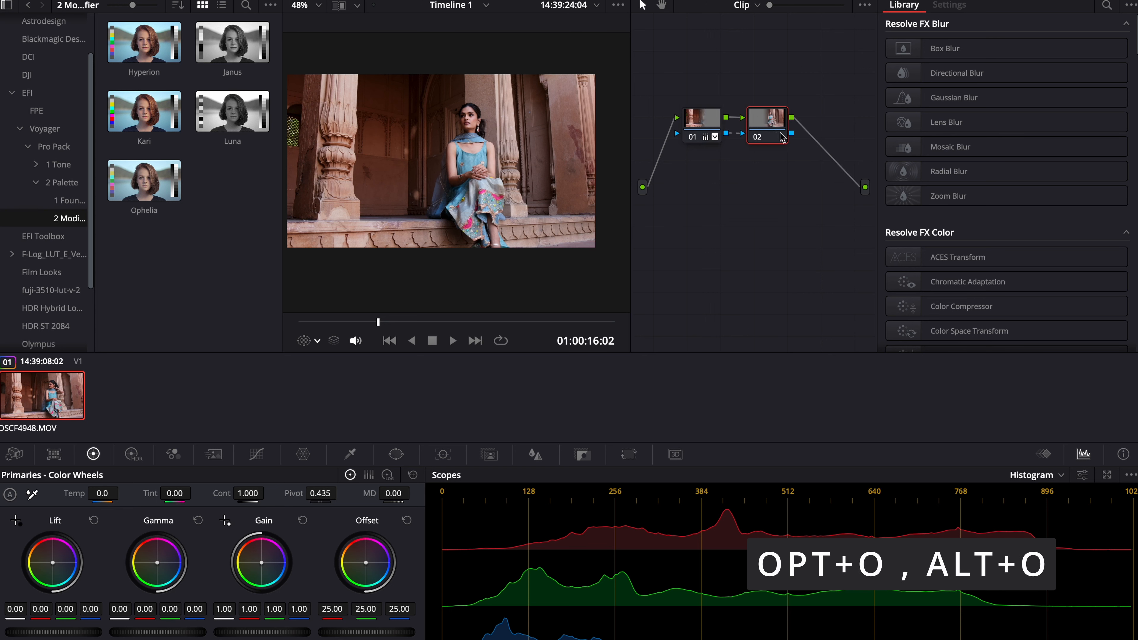
drag(668, 67, 852, 193)
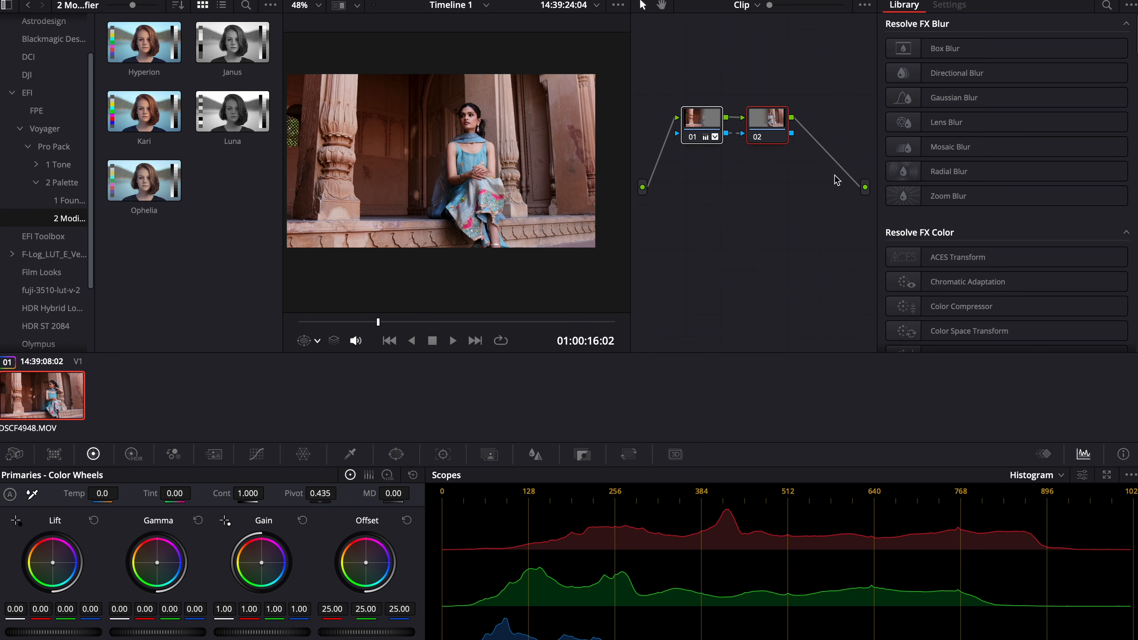
drag(668, 85, 823, 162)
click(804, 82)
click(703, 122)
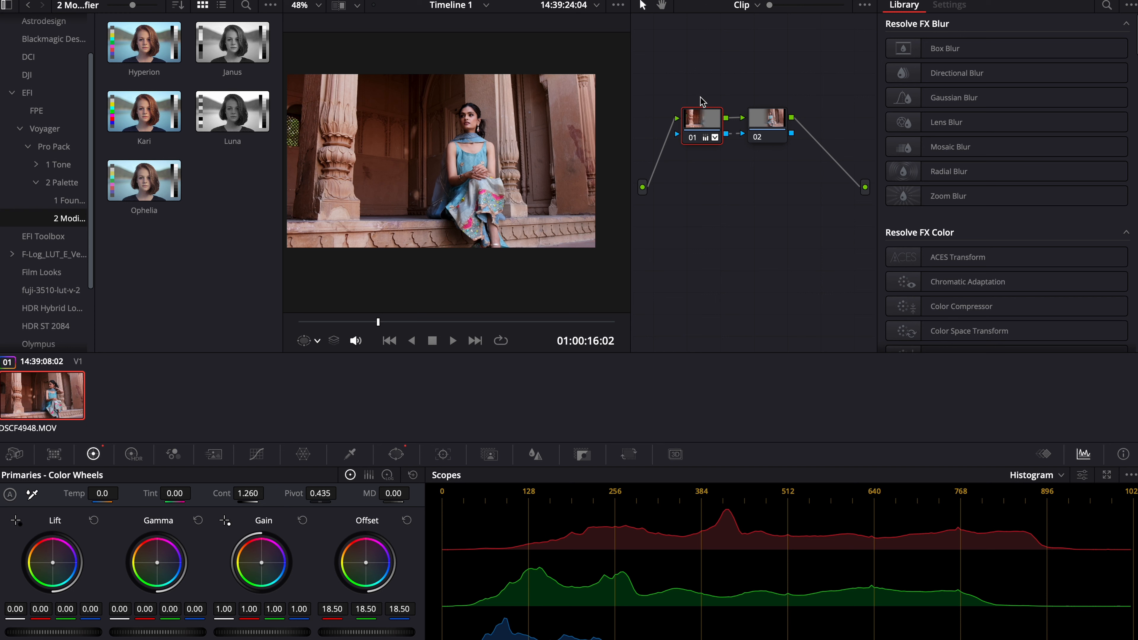
- On outside node 02, raise the HDR Global exposure to 0.09
click(774, 121)
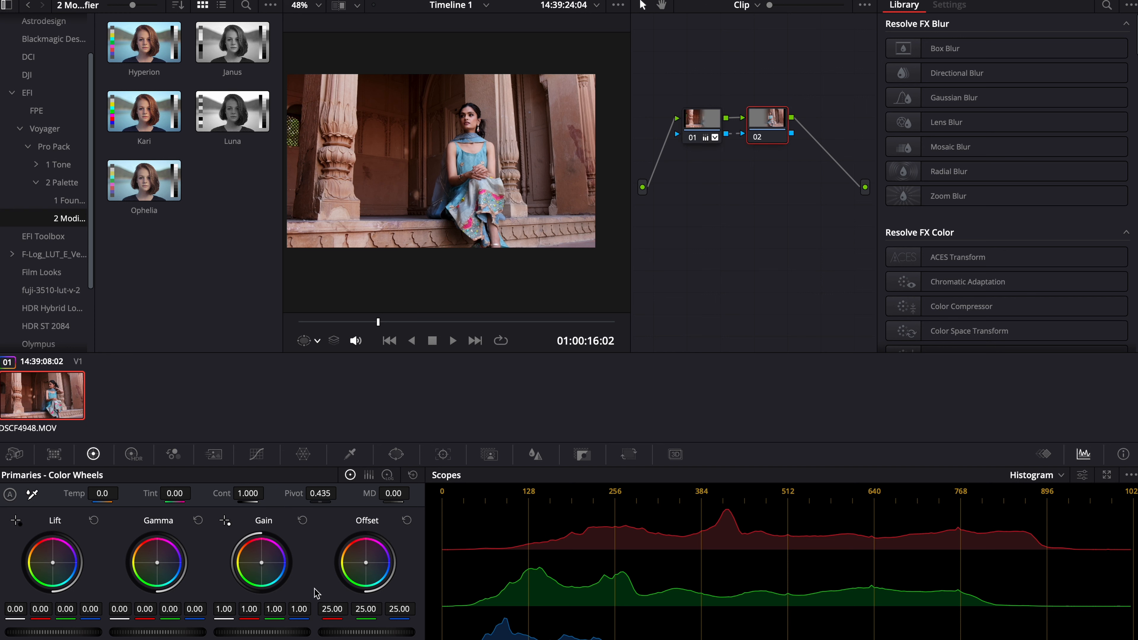
click(134, 454)
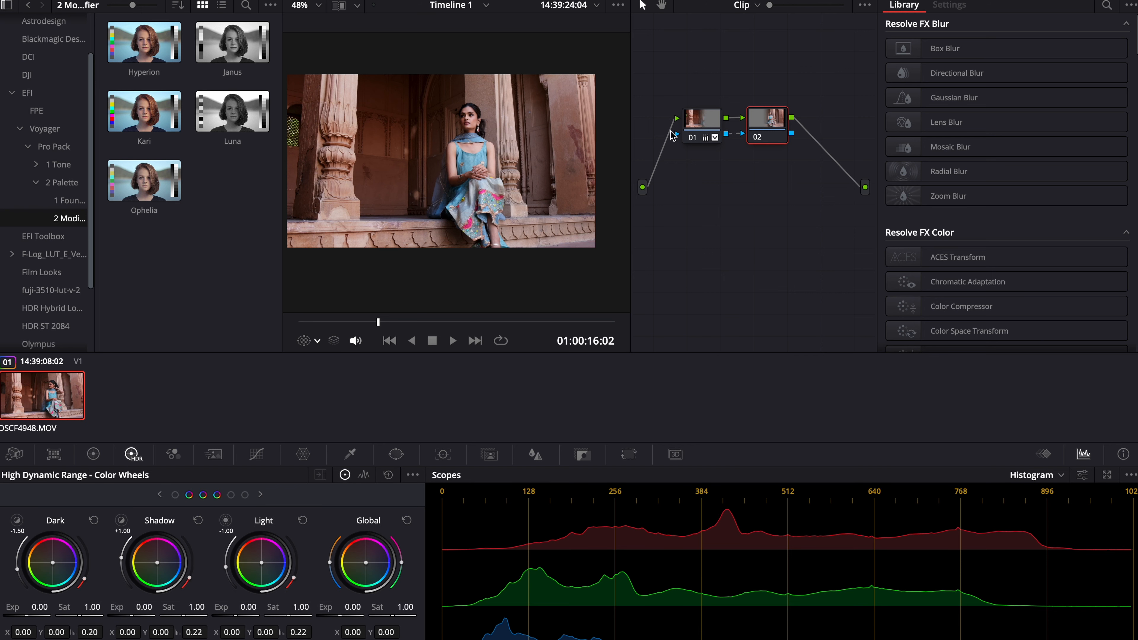
drag(337, 613, 348, 614)
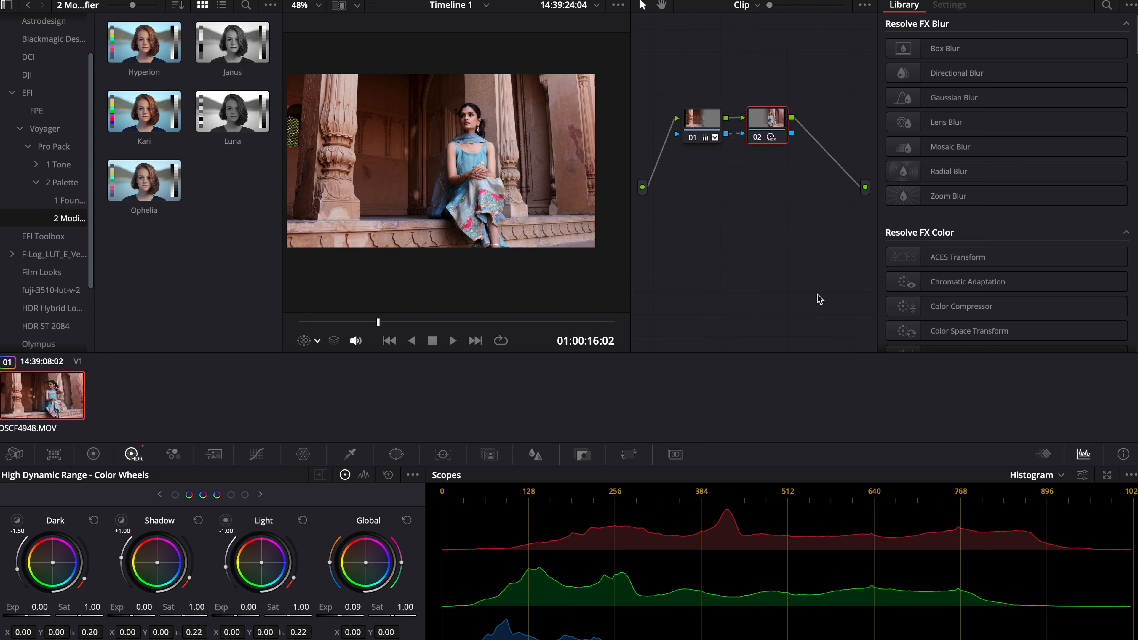
- Bypass and re-enable all grades repeatedly to compare the graded and ungraded image
key(shift+d)
key(shift+d)
key(shift+d)
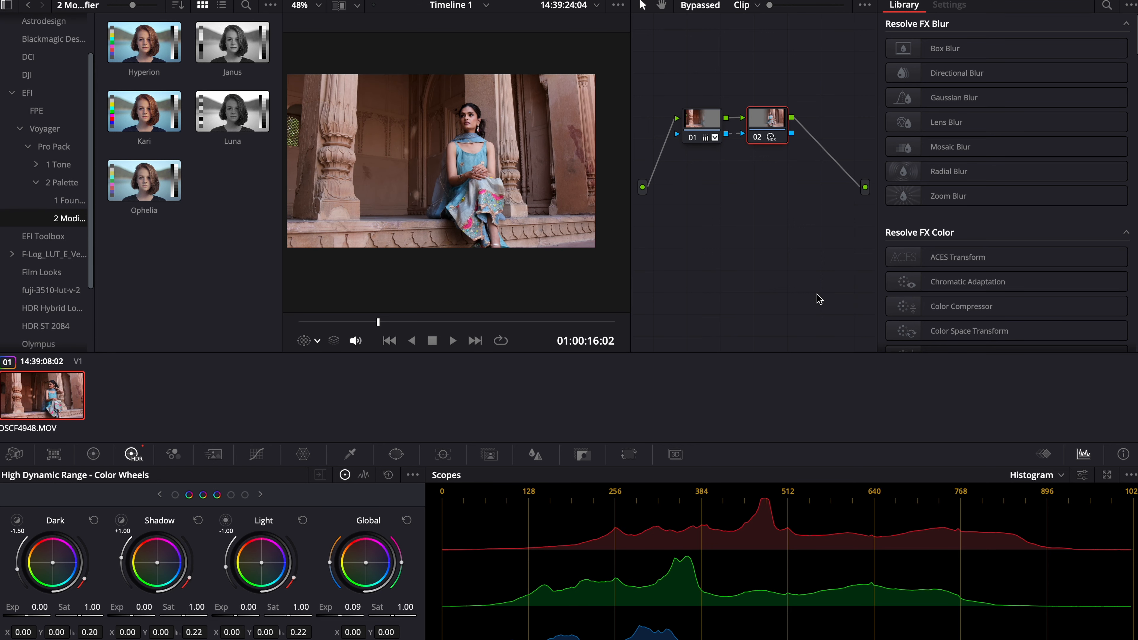
key(shift+d)
key(shift+d)
key(shift+d)
key(shift+d)
key(shift+d)
key(shift+d)
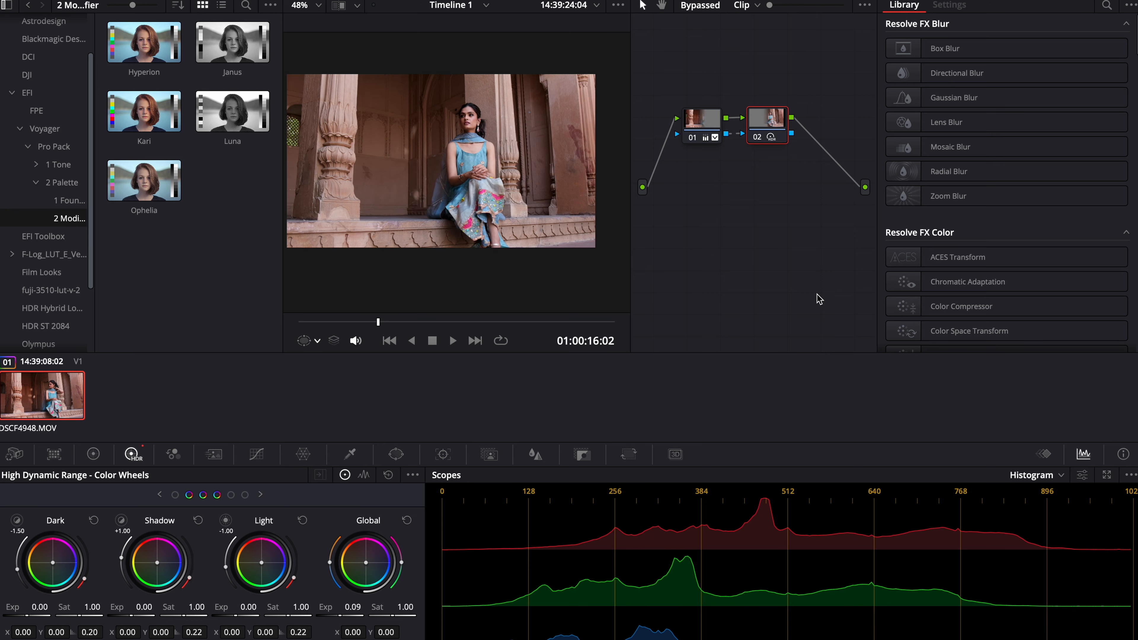